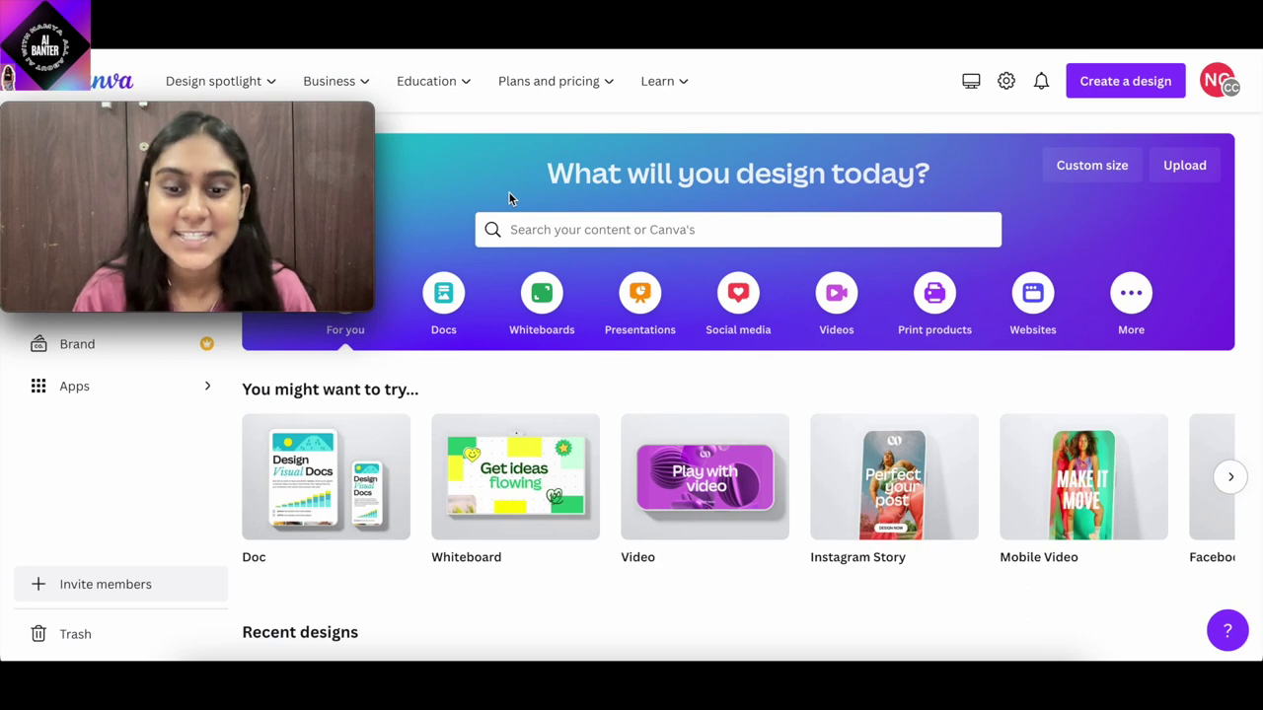
Go to Canva's Apps page and open the Text to Image app
{"action": "scroll", "coordinate": [467, 401], "scroll_direction": "down", "scroll_amount": 1}
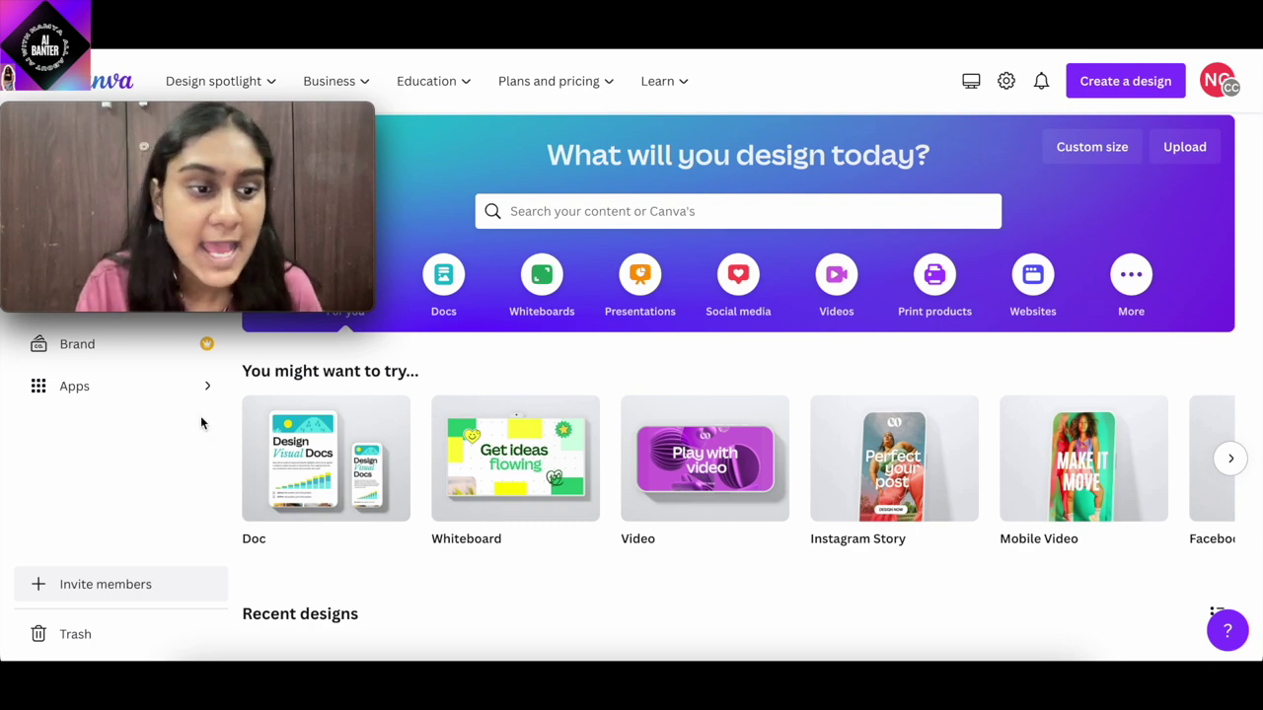
{"action": "left_click", "coordinate": [102, 386]}
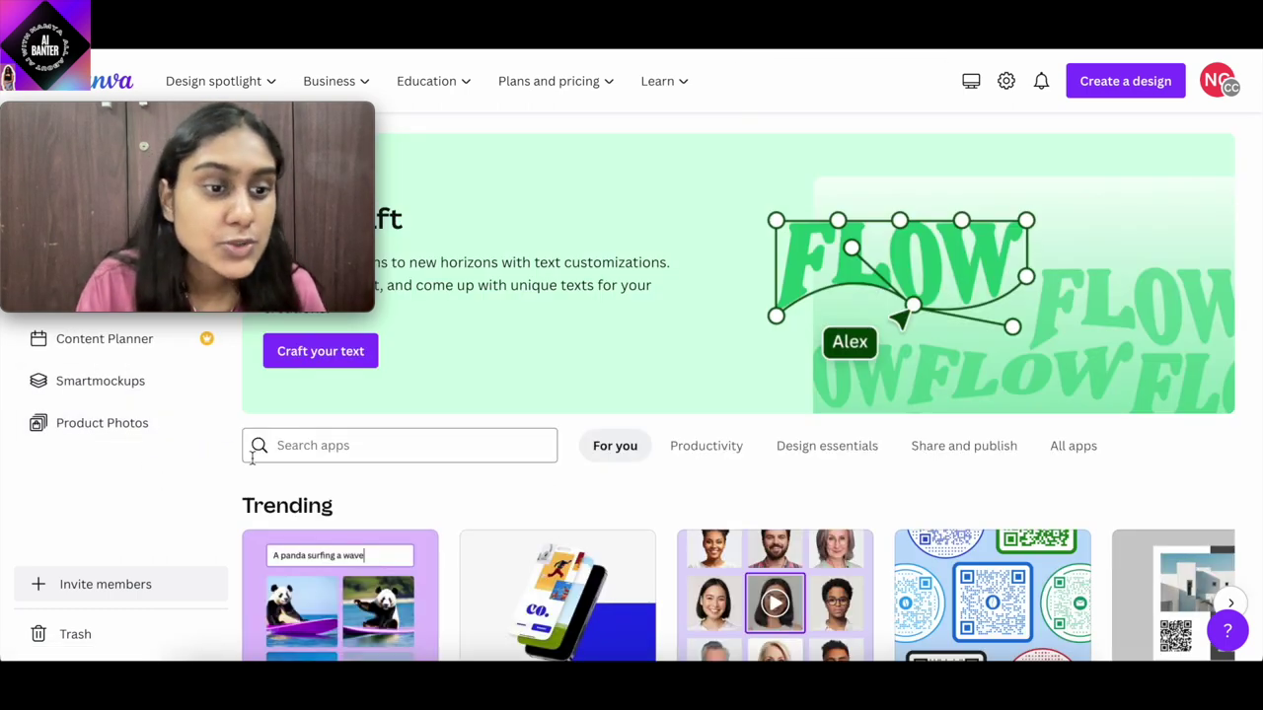
{"action": "scroll", "coordinate": [537, 450], "scroll_direction": "down", "scroll_amount": 2}
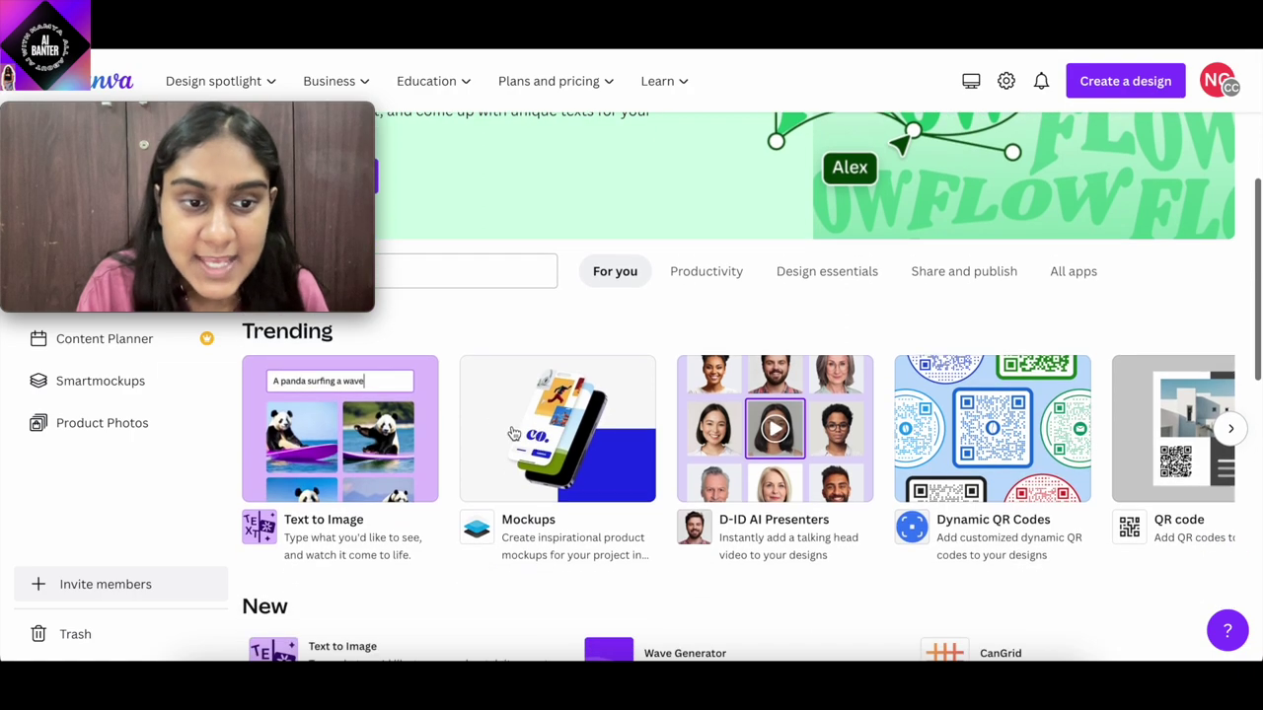
{"action": "scroll", "coordinate": [534, 290], "scroll_direction": "down", "scroll_amount": 1}
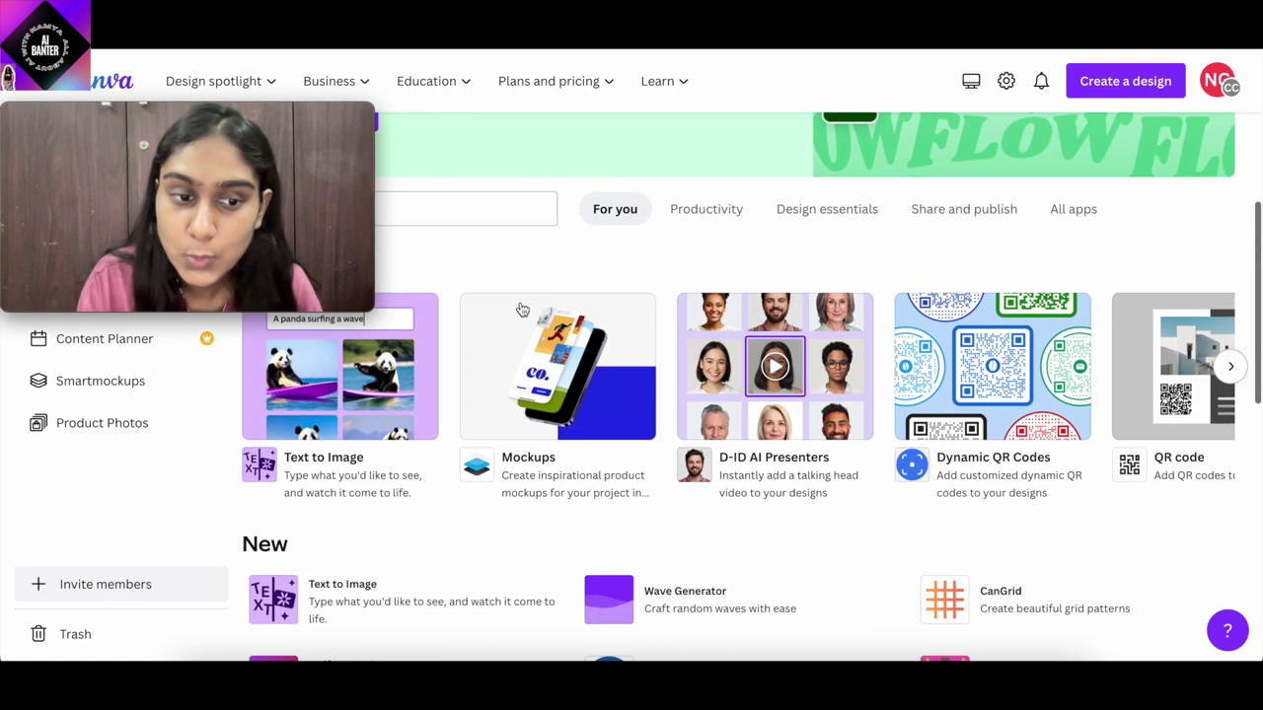
{"action": "left_click", "coordinate": [323, 429]}
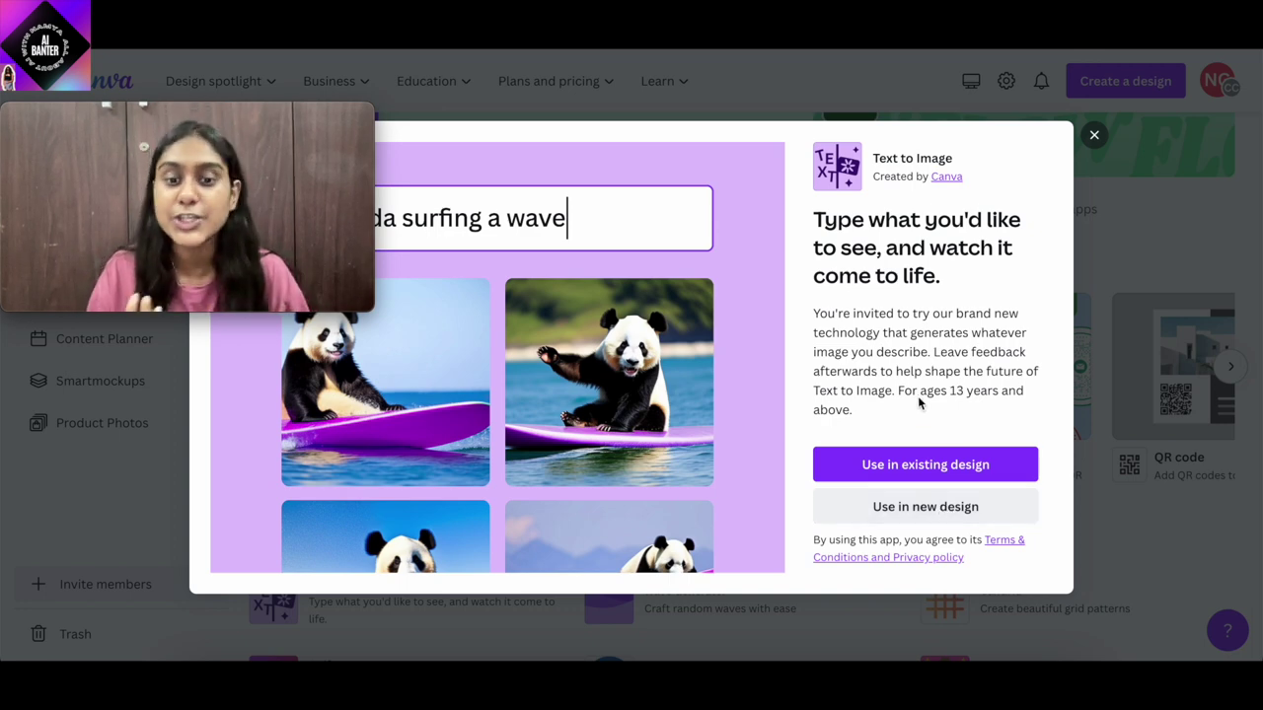
Use Text to Image in a new Instagram Post (Square) design
{"action": "left_click", "coordinate": [935, 509]}
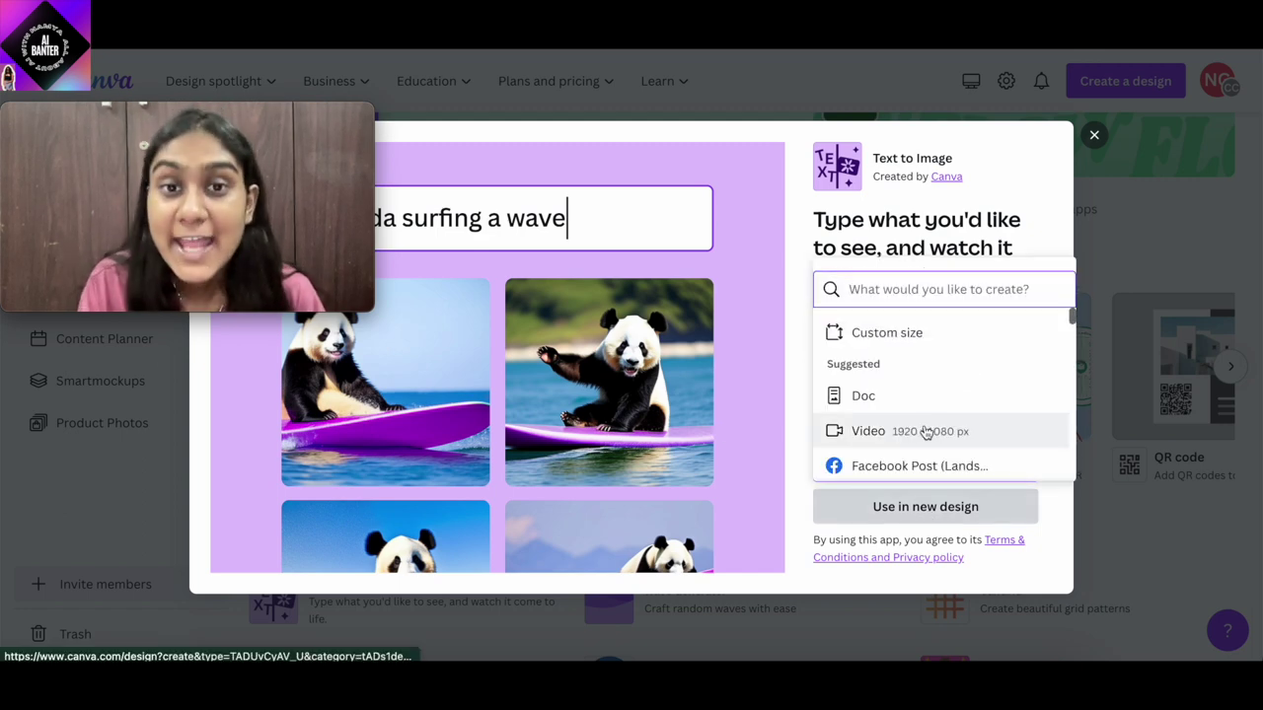
{"action": "scroll", "coordinate": [927, 414], "scroll_direction": "down", "scroll_amount": 1}
{"action": "scroll", "coordinate": [935, 389], "scroll_direction": "down", "scroll_amount": 1}
{"action": "scroll", "coordinate": [933, 400], "scroll_direction": "down", "scroll_amount": 1}
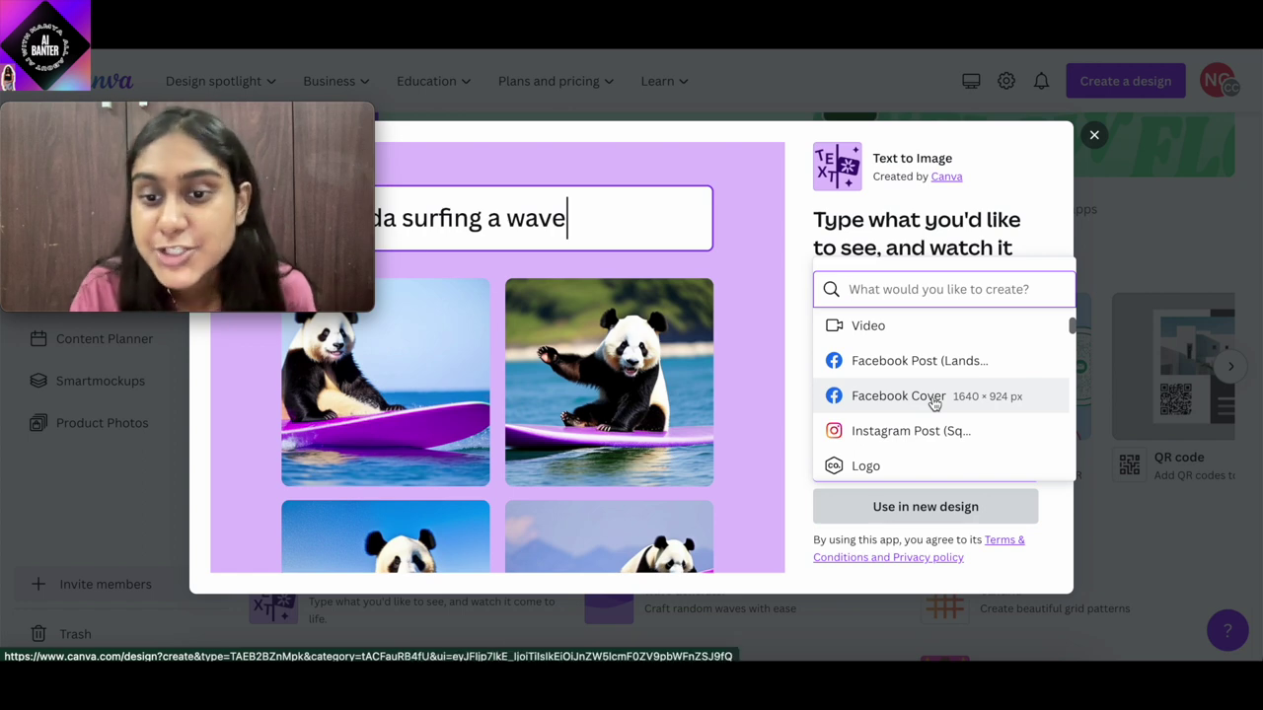
{"action": "scroll", "coordinate": [942, 395], "scroll_direction": "down", "scroll_amount": 2}
{"action": "scroll", "coordinate": [937, 393], "scroll_direction": "up", "scroll_amount": 1}
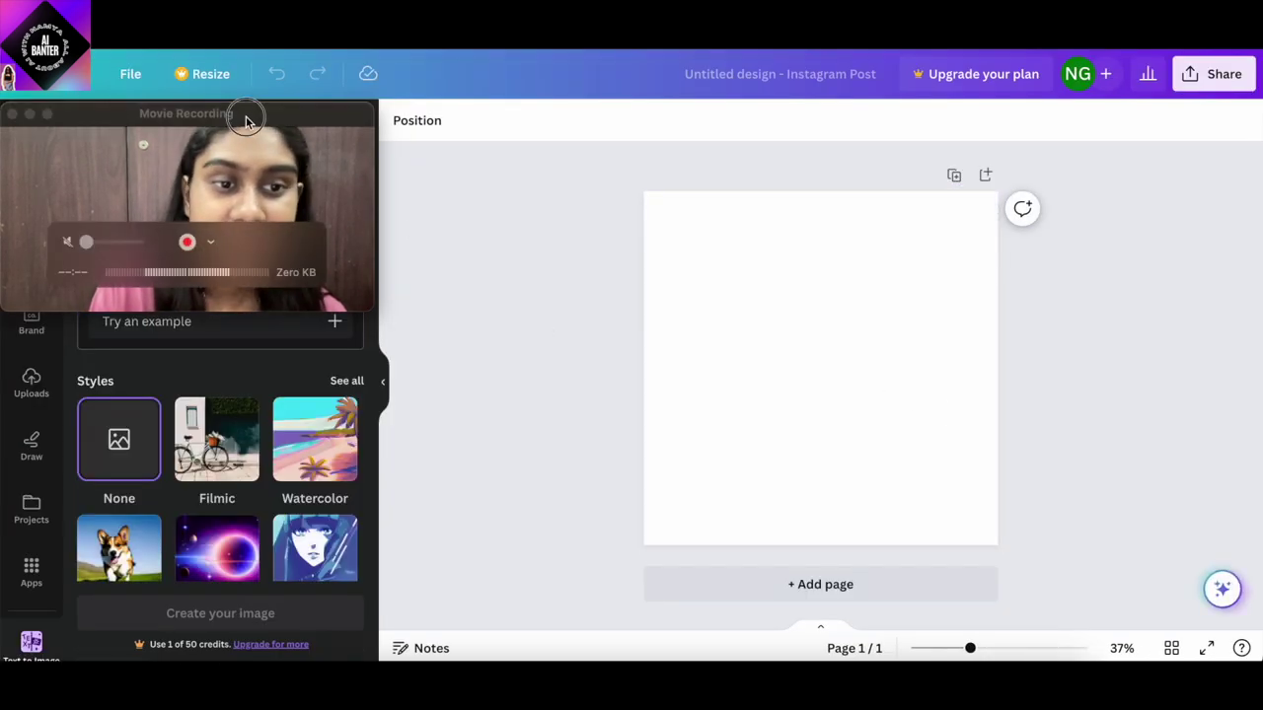
{"action": "mouse_move", "coordinate": [246, 115]}
{"action": "left_mouse_down"}
{"action": "mouse_move", "coordinate": [1023, 435]}
{"action": "mouse_move", "coordinate": [1132, 428]}
{"action": "left_mouse_up"}
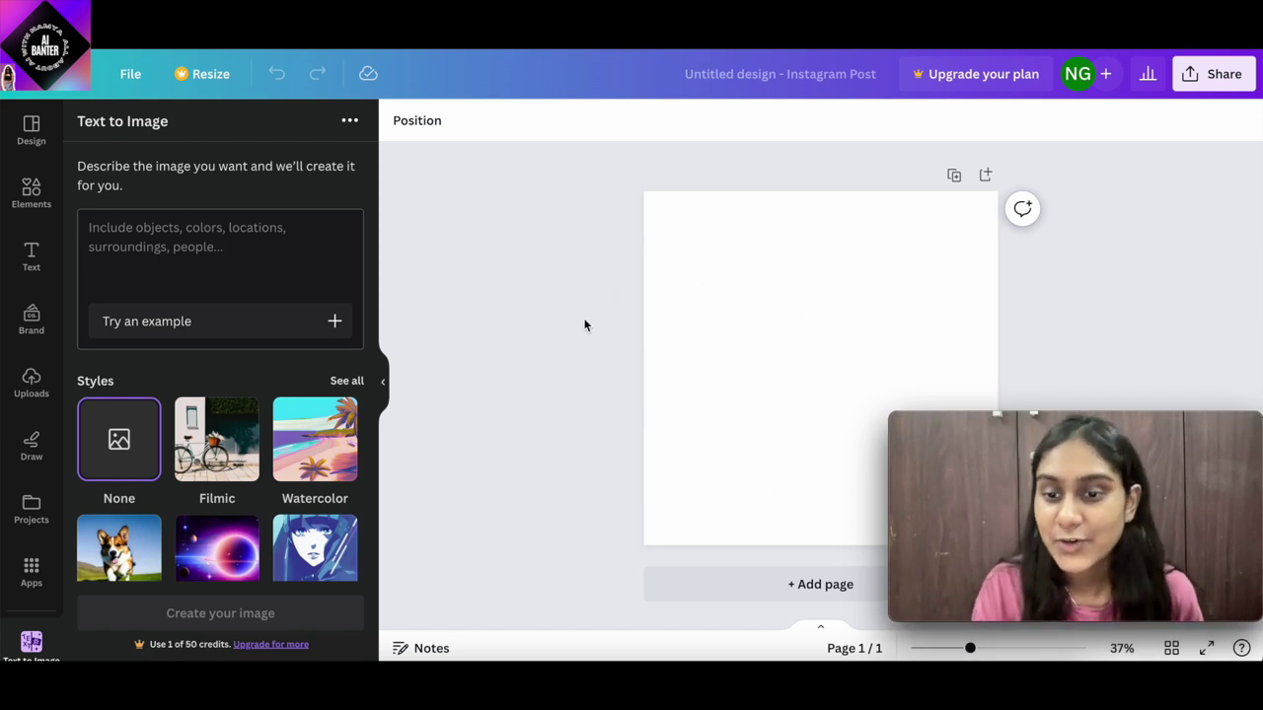
{"action": "left_click", "coordinate": [241, 228]}
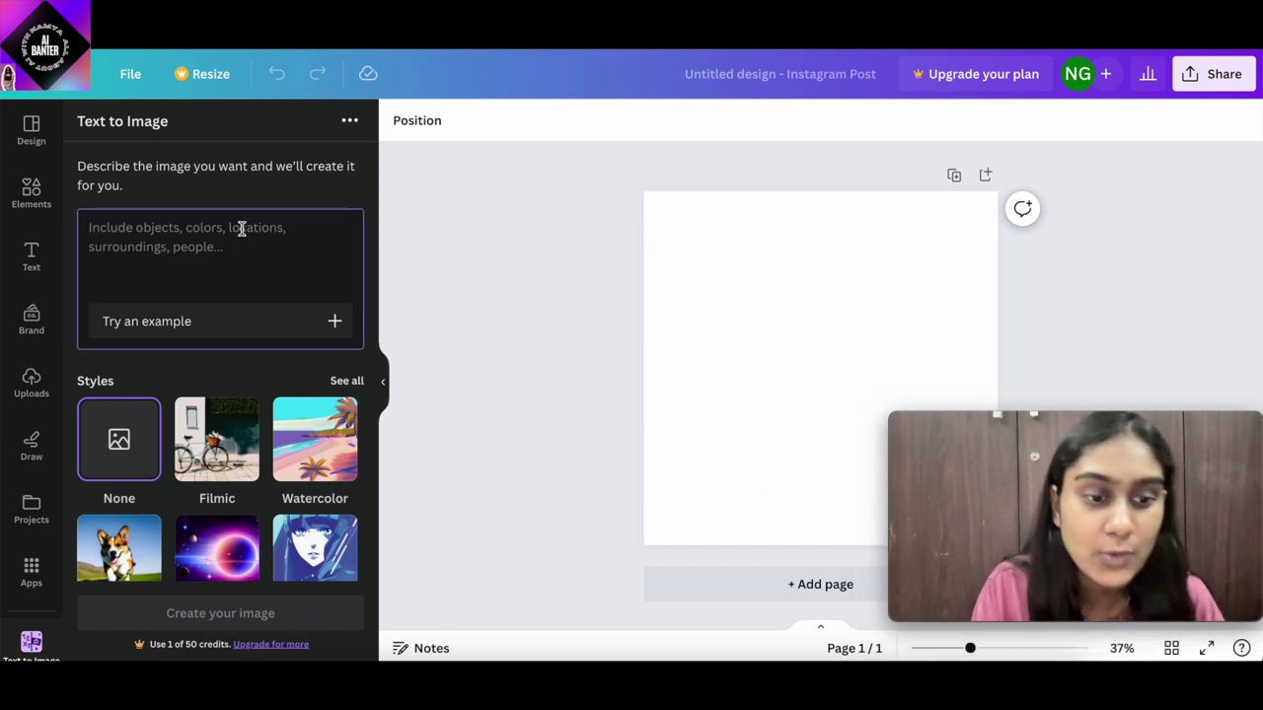
{"action": "scroll", "coordinate": [284, 454], "scroll_direction": "down", "scroll_amount": 2}
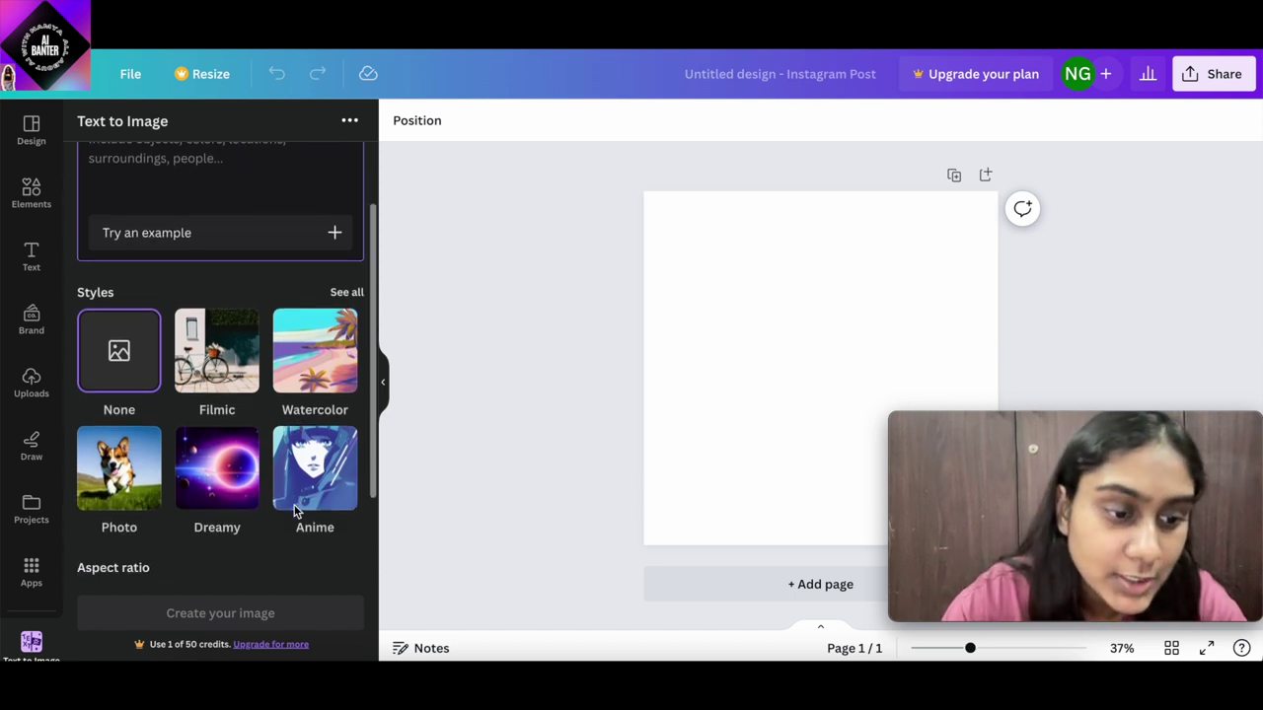
{"action": "scroll", "coordinate": [281, 435], "scroll_direction": "down", "scroll_amount": 1}
{"action": "scroll", "coordinate": [284, 406], "scroll_direction": "down", "scroll_amount": 2}
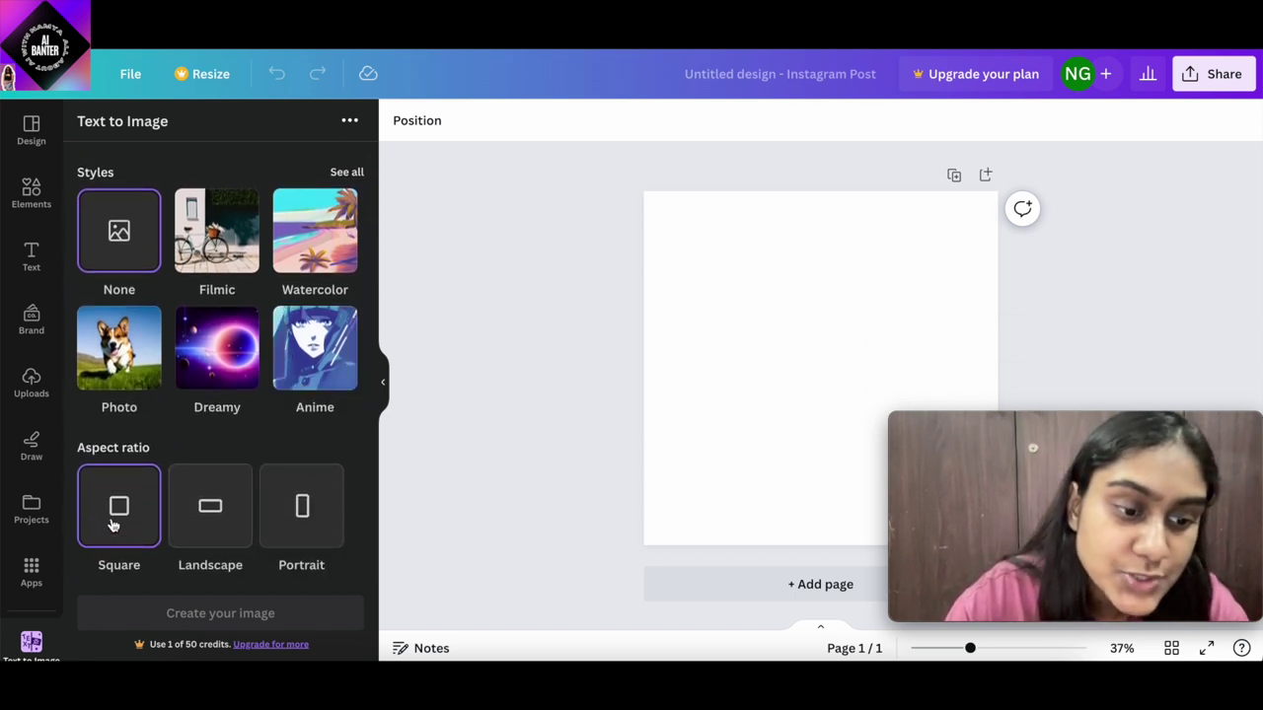
{"action": "scroll", "coordinate": [253, 451], "scroll_direction": "up", "scroll_amount": 1}
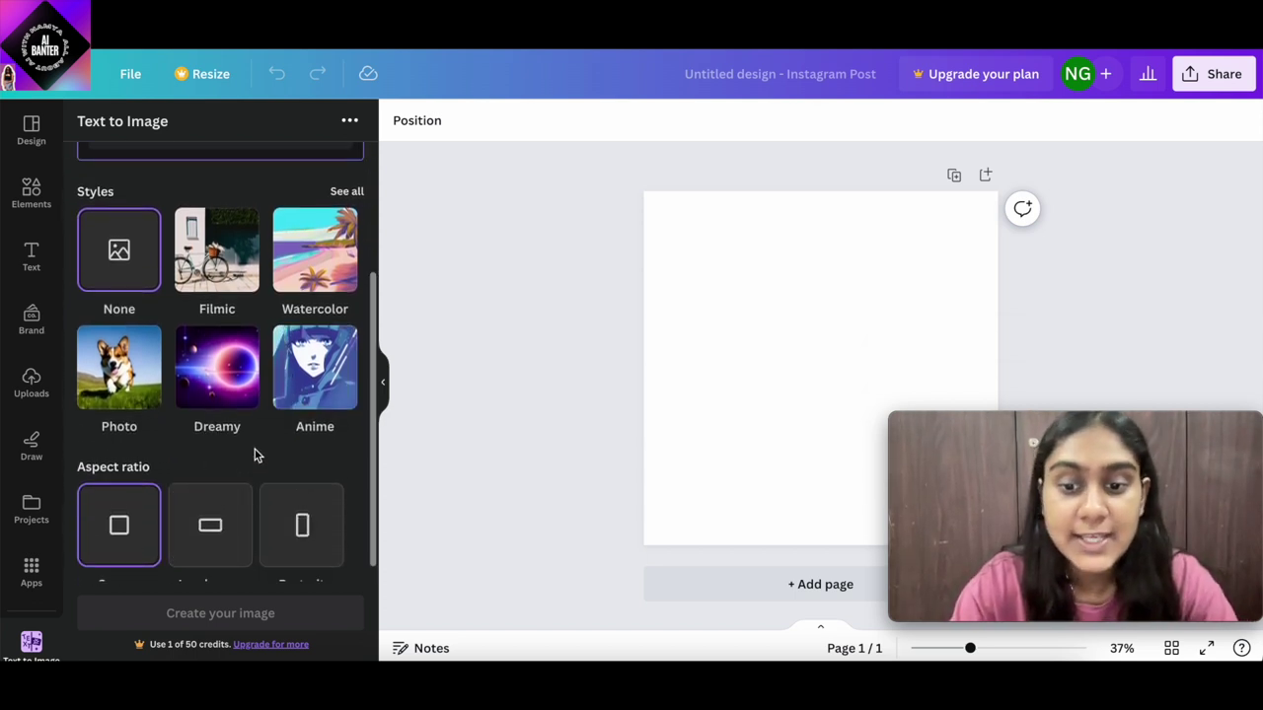
{"action": "scroll", "coordinate": [257, 456], "scroll_direction": "down", "scroll_amount": 1}
{"action": "scroll", "coordinate": [254, 453], "scroll_direction": "up", "scroll_amount": 1}
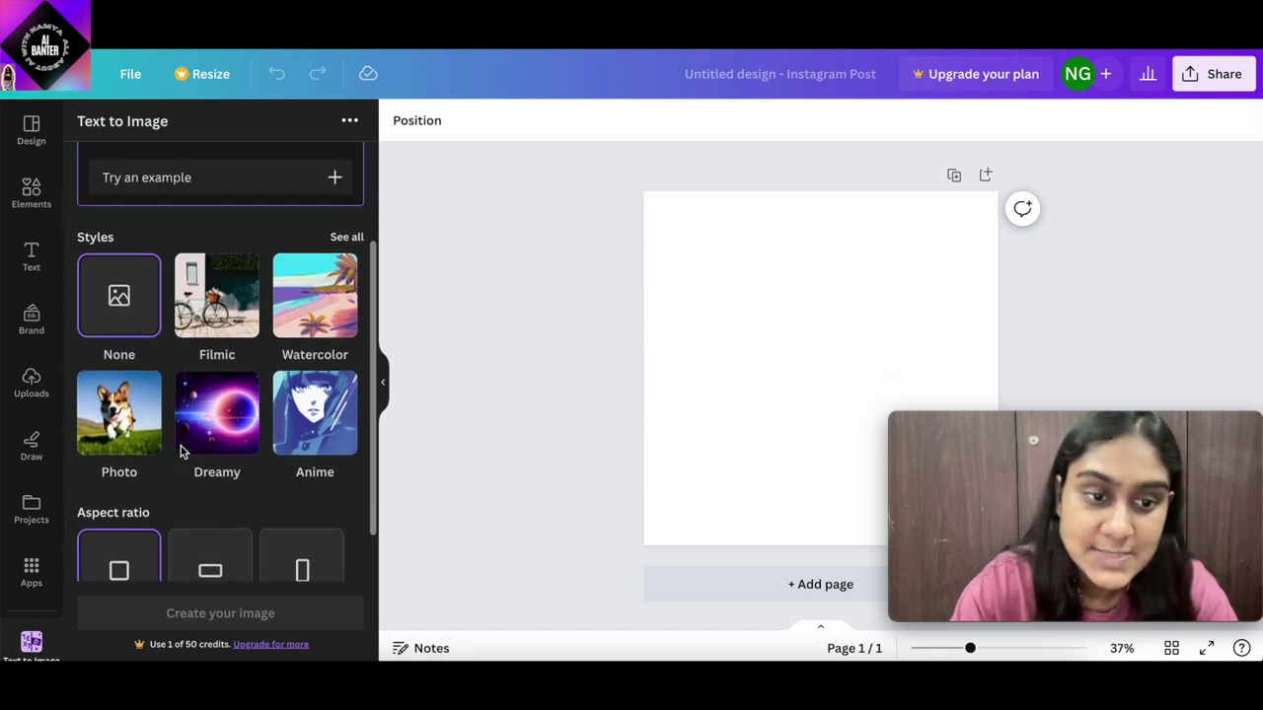
{"action": "scroll", "coordinate": [182, 444], "scroll_direction": "up", "scroll_amount": 1}
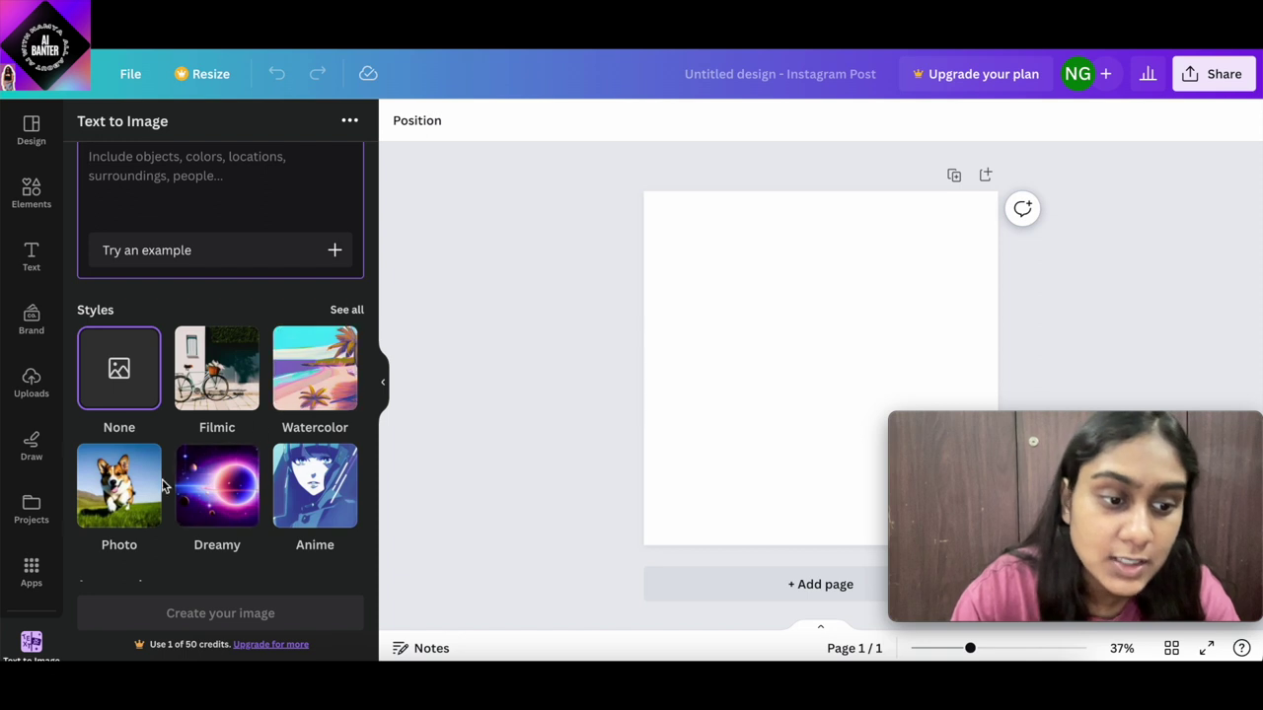
{"action": "scroll", "coordinate": [276, 415], "scroll_direction": "up", "scroll_amount": 1}
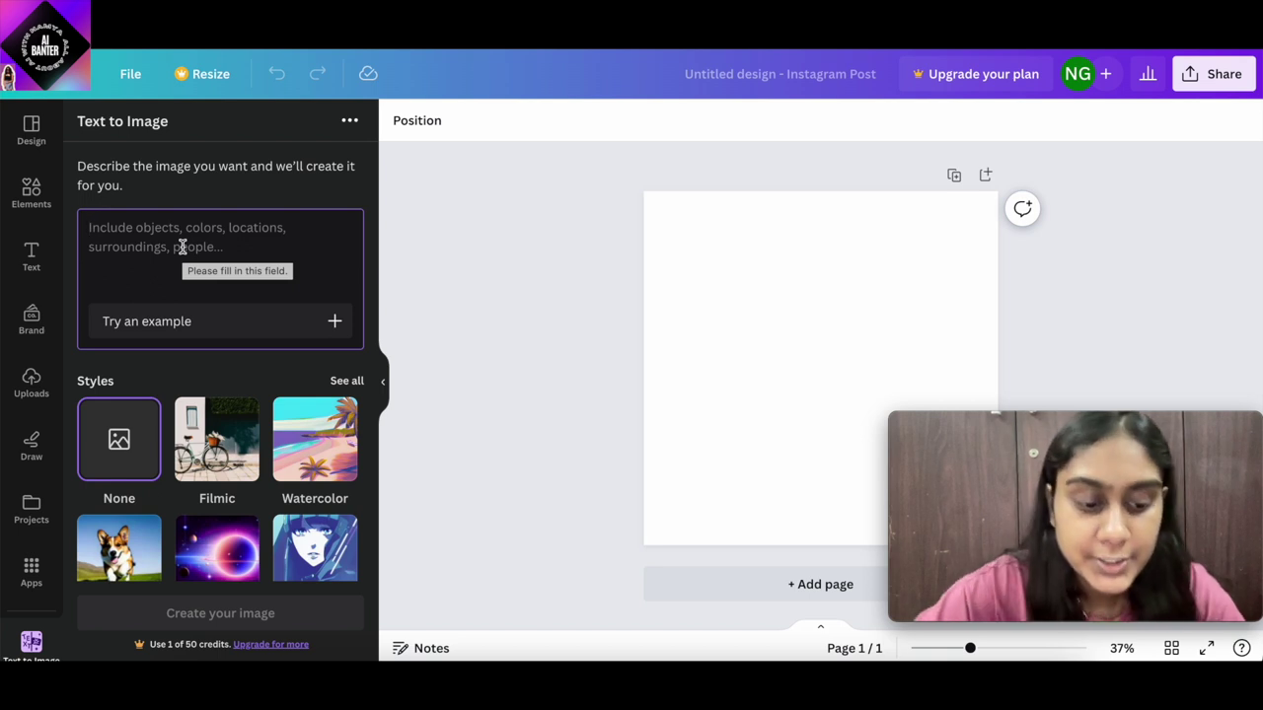
Generate cricketer-eating-ice-cream images and add the sunglasses cricketer to the page
{"action": "type", "text": "C"}
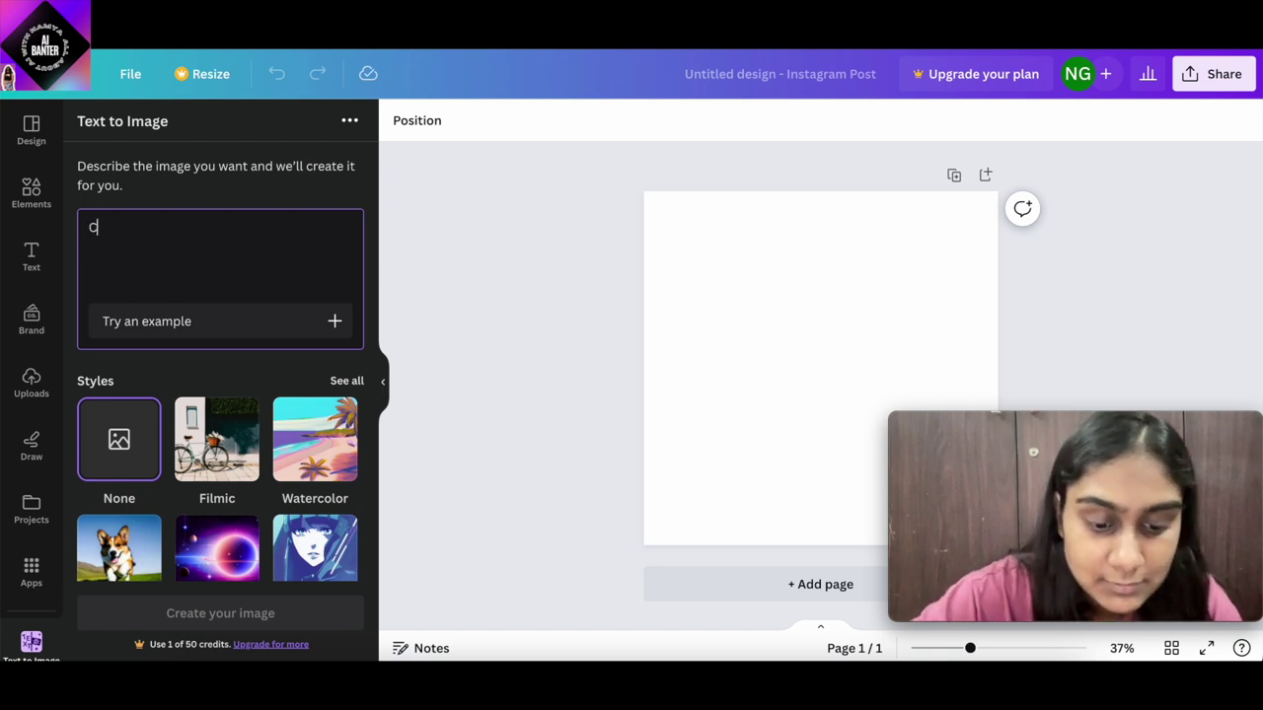
{"action": "type", "text": "ricketer eating an icecream"}
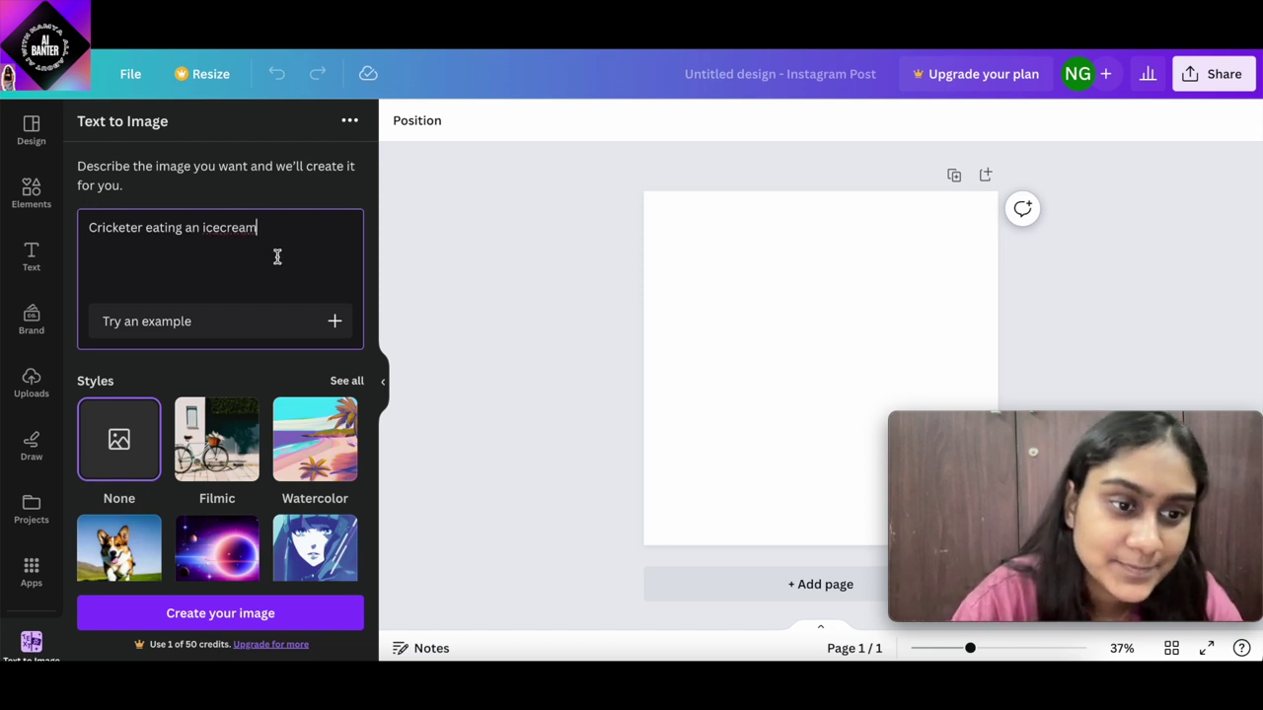
{"action": "key", "text": "Return"}
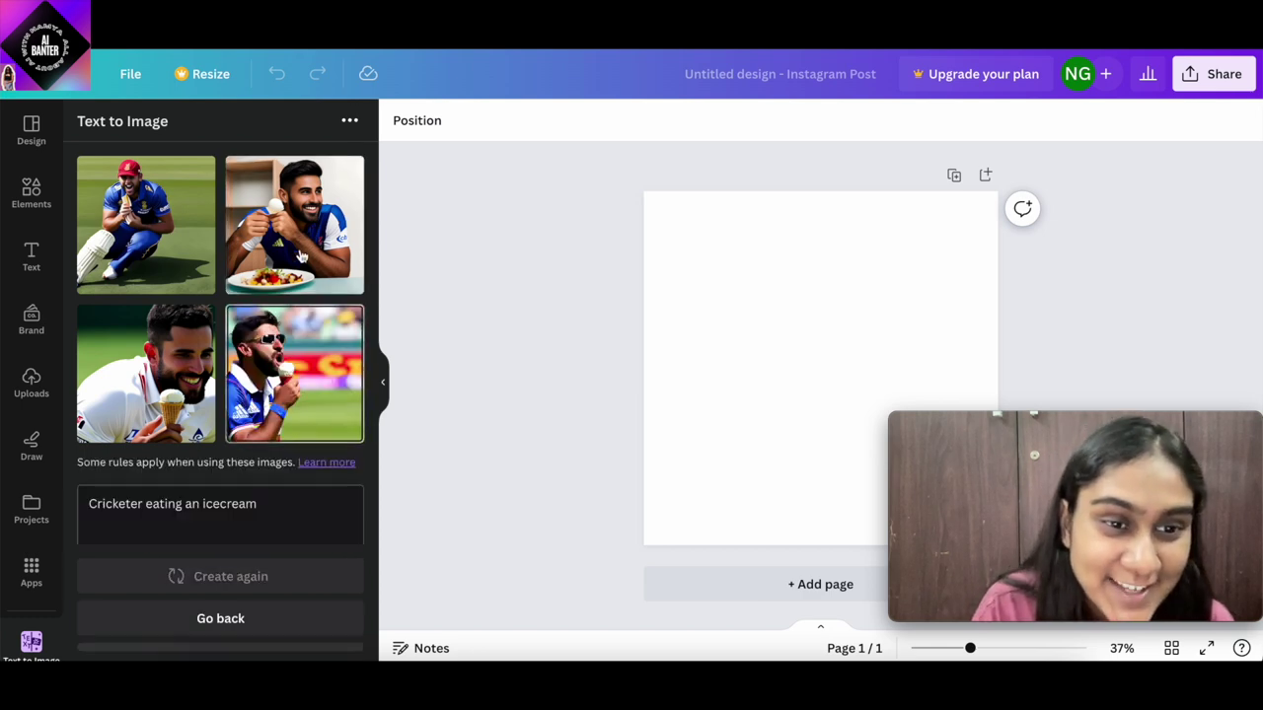
{"action": "left_click", "coordinate": [310, 373]}
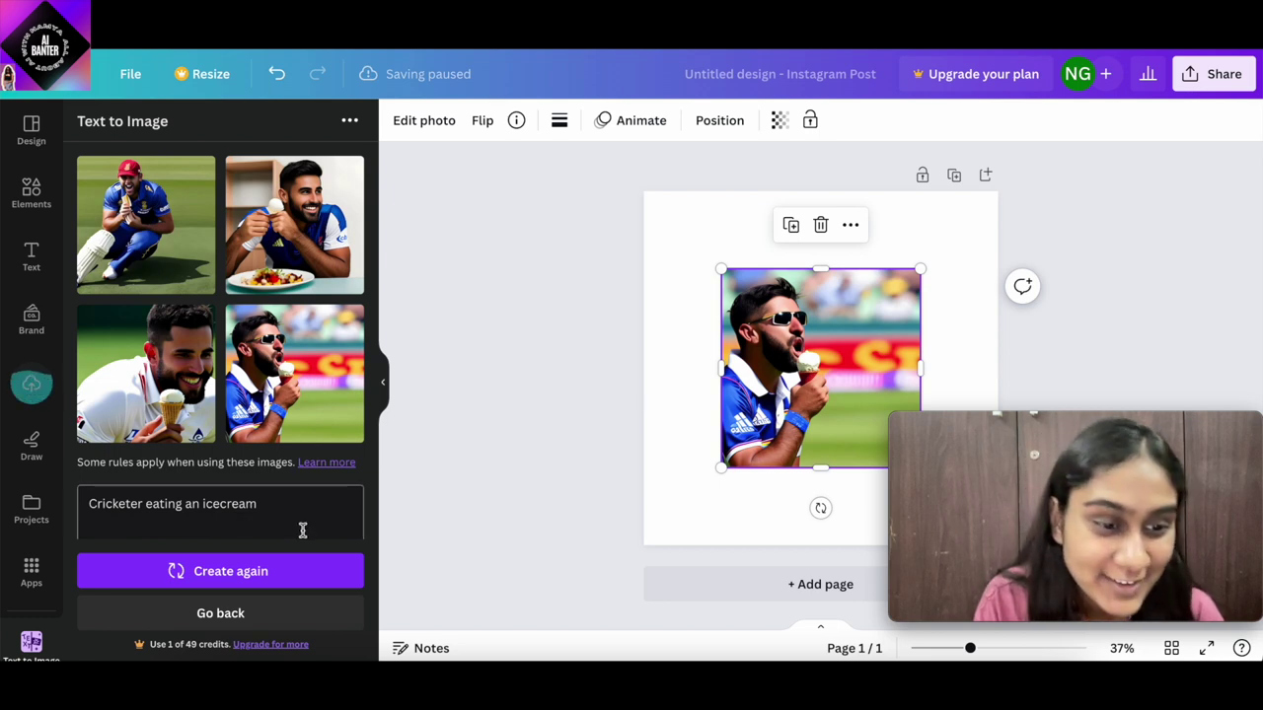
Choose the Anime style in the Text to Image generator
{"action": "scroll", "coordinate": [302, 523], "scroll_direction": "down", "scroll_amount": 3}
{"action": "scroll", "coordinate": [302, 416], "scroll_direction": "down", "scroll_amount": 1}
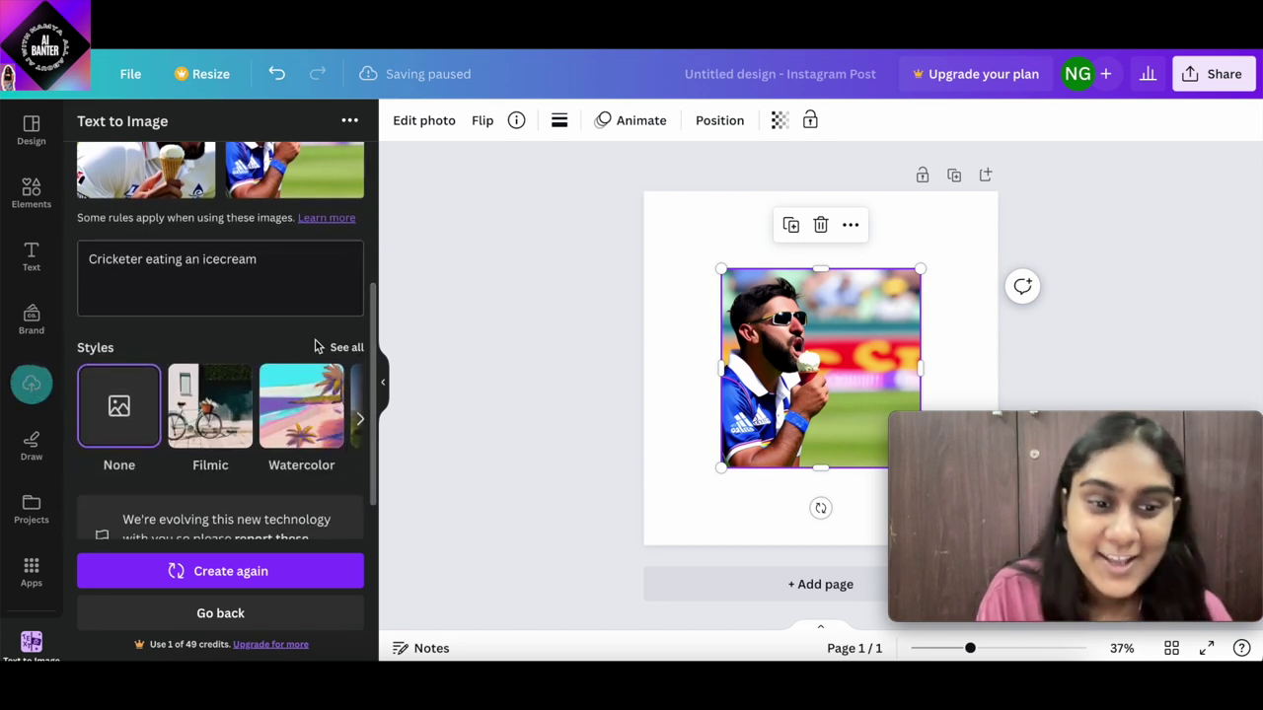
{"action": "scroll", "coordinate": [294, 433], "scroll_direction": "right", "scroll_amount": 4}
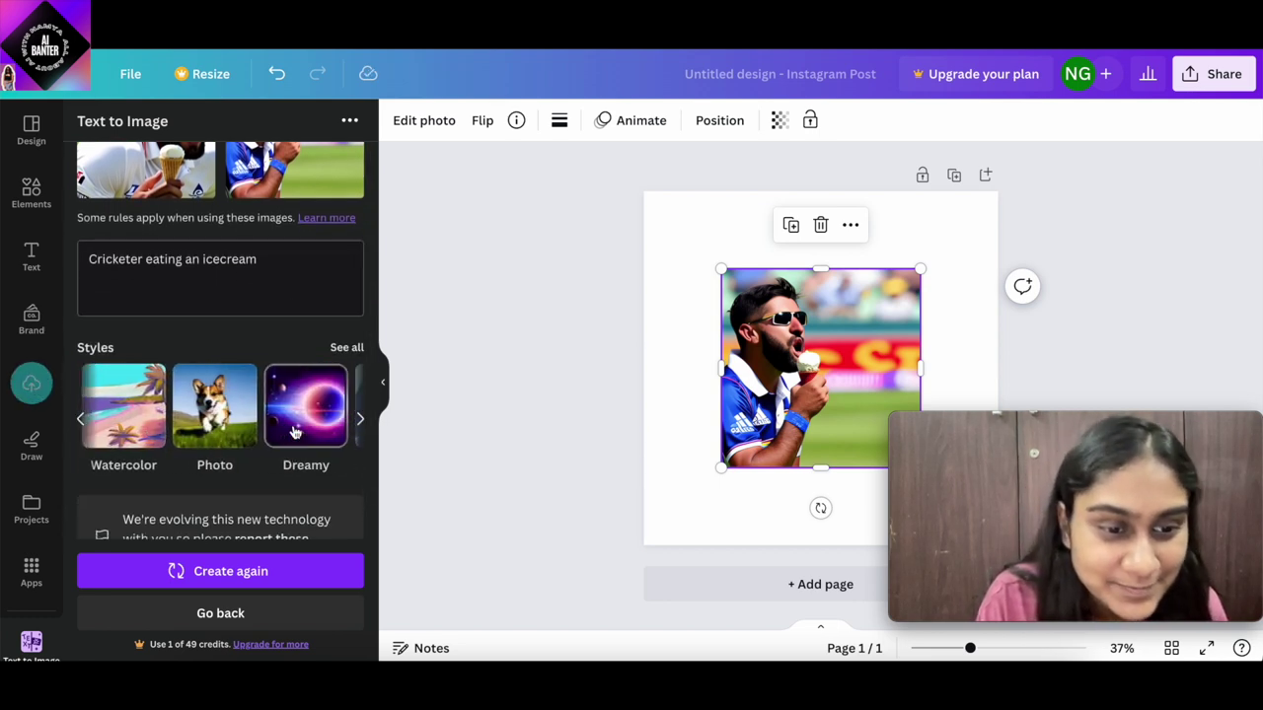
{"action": "scroll", "coordinate": [227, 426], "scroll_direction": "right", "scroll_amount": 1}
{"action": "scroll", "coordinate": [227, 426], "scroll_direction": "right", "scroll_amount": 1}
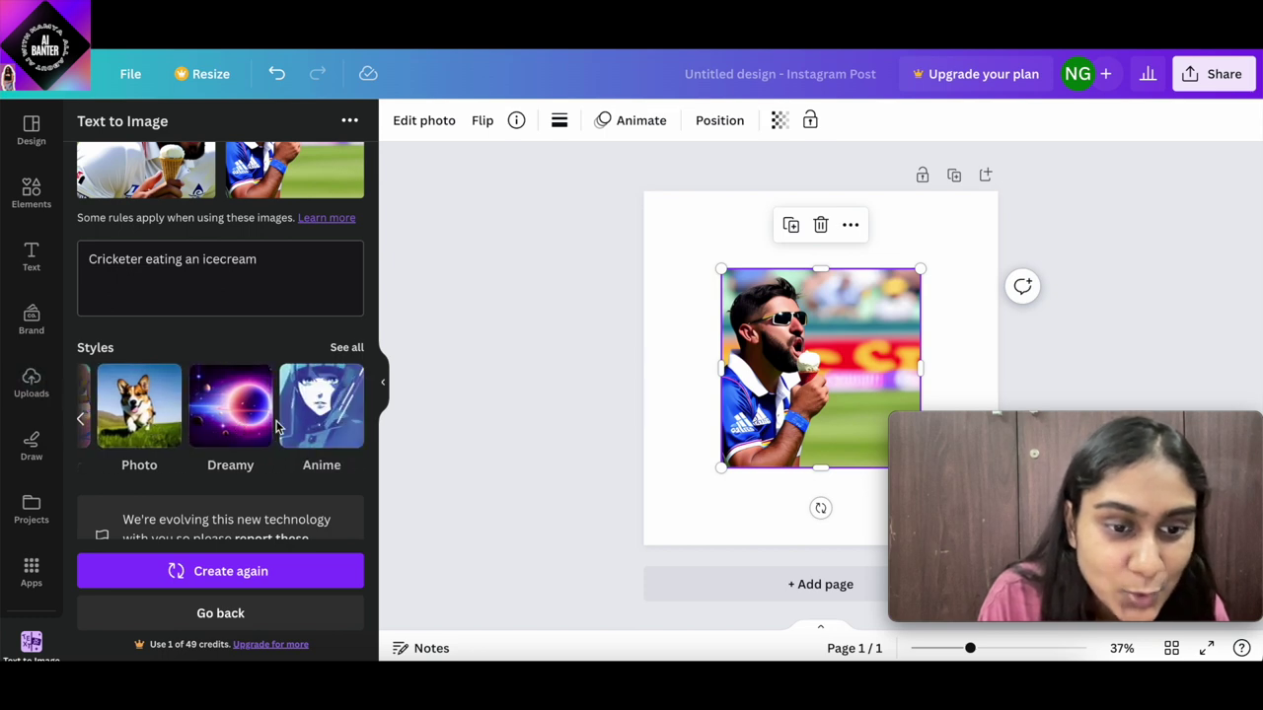
{"action": "left_click", "coordinate": [318, 413]}
Replace the cricketer prompt with 'supercar of the future'
{"action": "scroll", "coordinate": [260, 347], "scroll_direction": "up", "scroll_amount": 1}
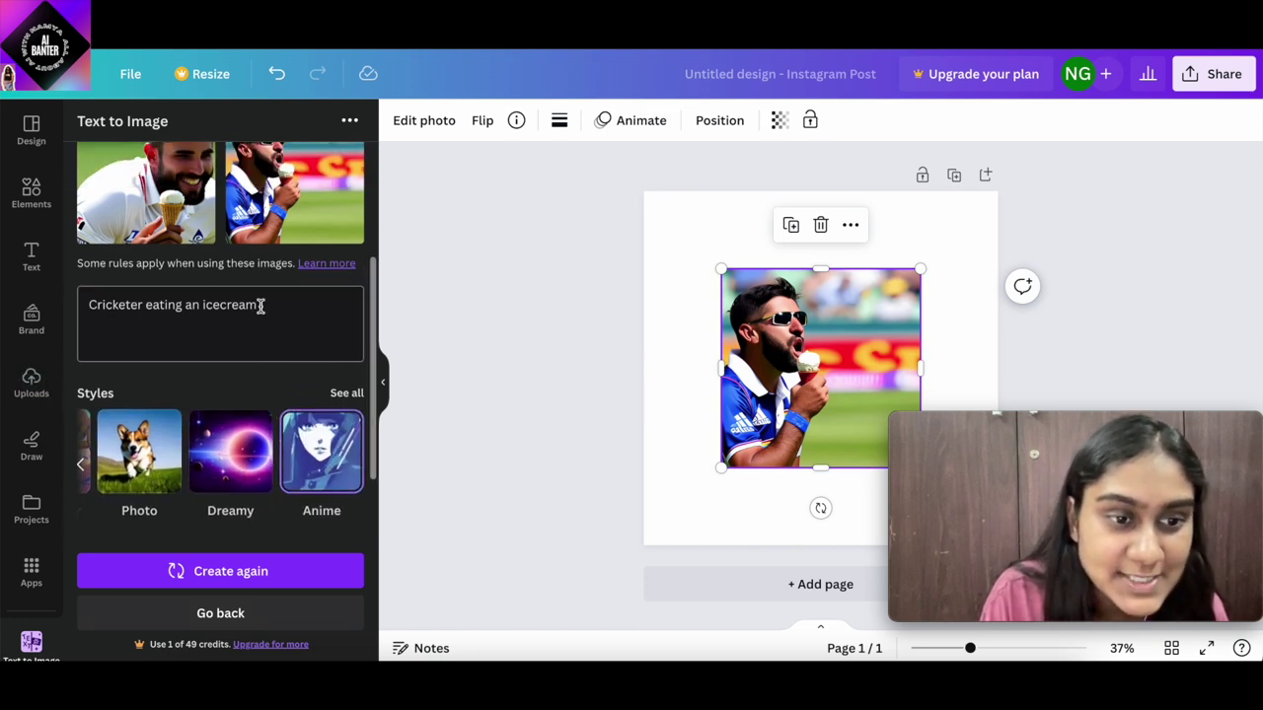
{"action": "left_click", "coordinate": [259, 305]}
{"action": "left_click_drag", "start_coordinate": [305, 308], "coordinate": [70, 300]}
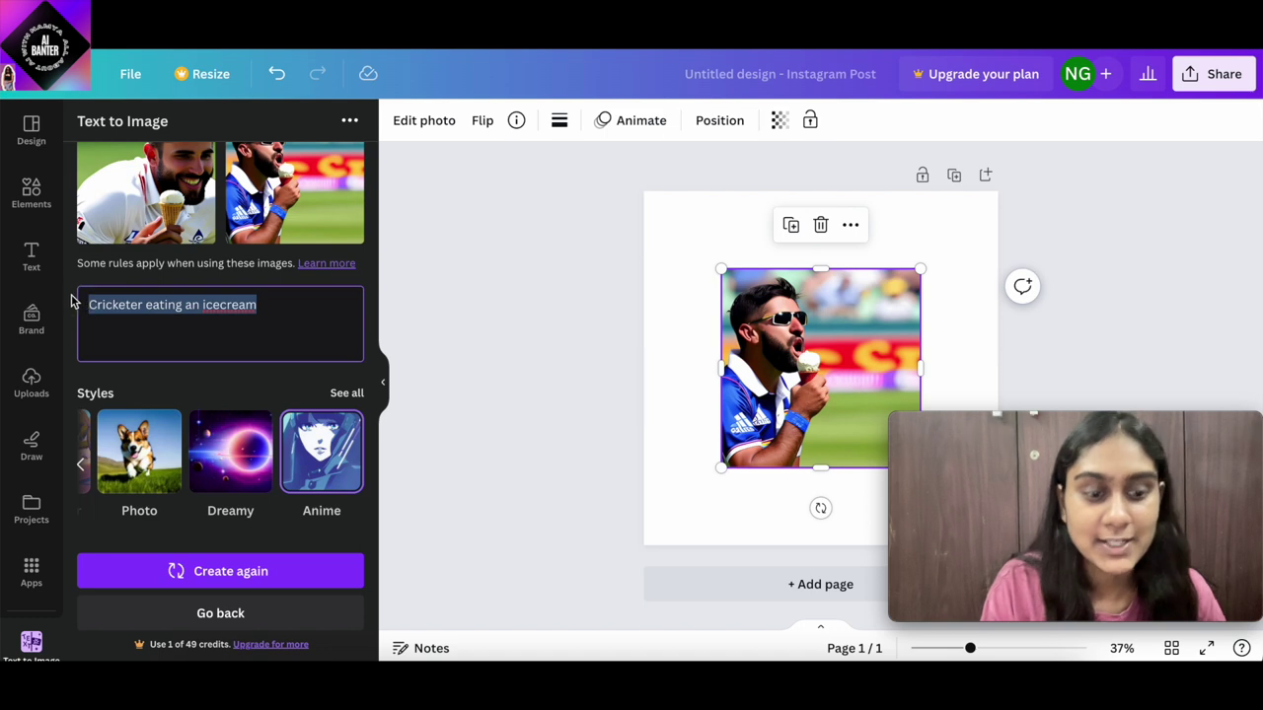
{"action": "type", "text": "super"}
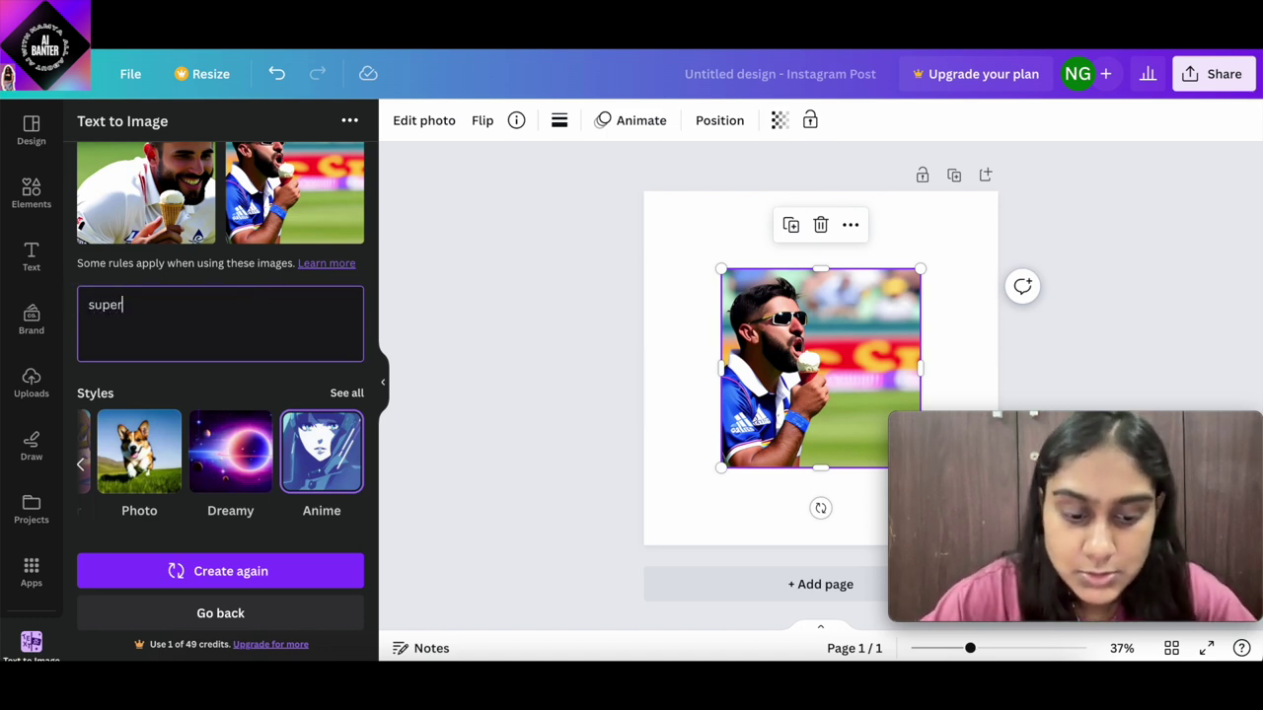
{"action": "type", "text": "car of the"}
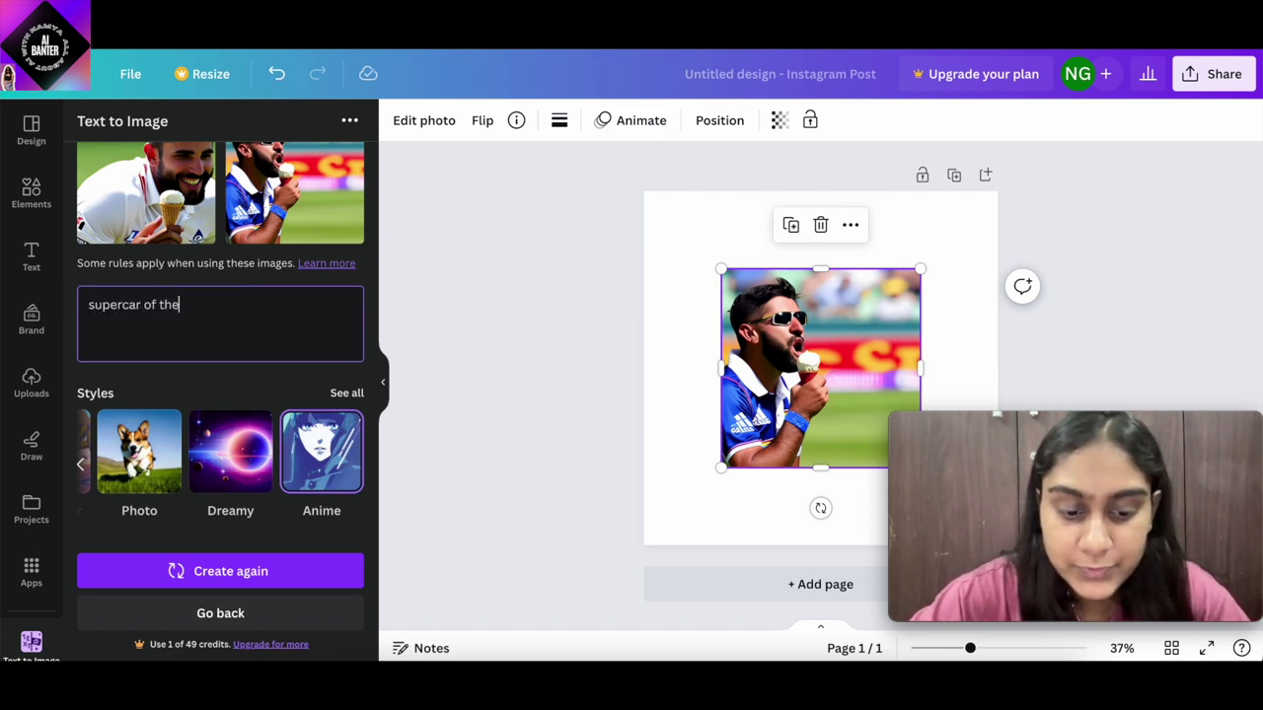
{"action": "type", "text": " future"}
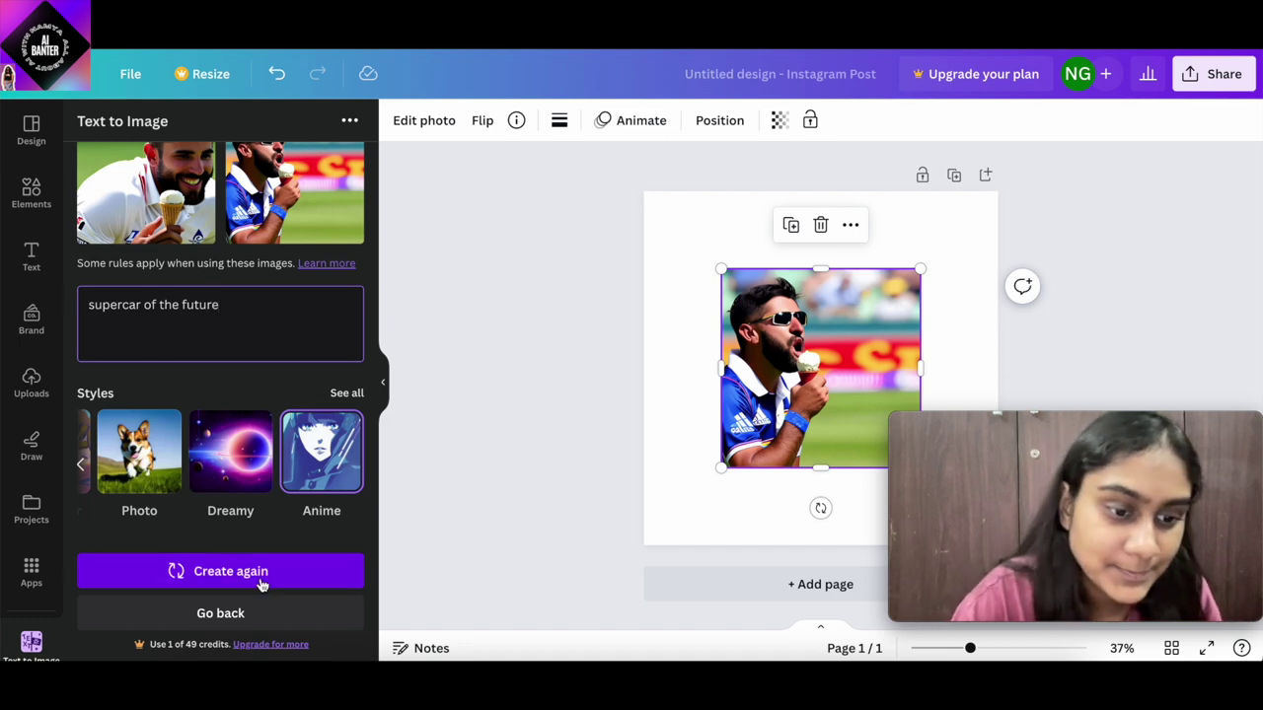
Generate supercars, then resize the yellow car top-left with the cricketer at top-right
{"action": "left_click", "coordinate": [261, 577]}
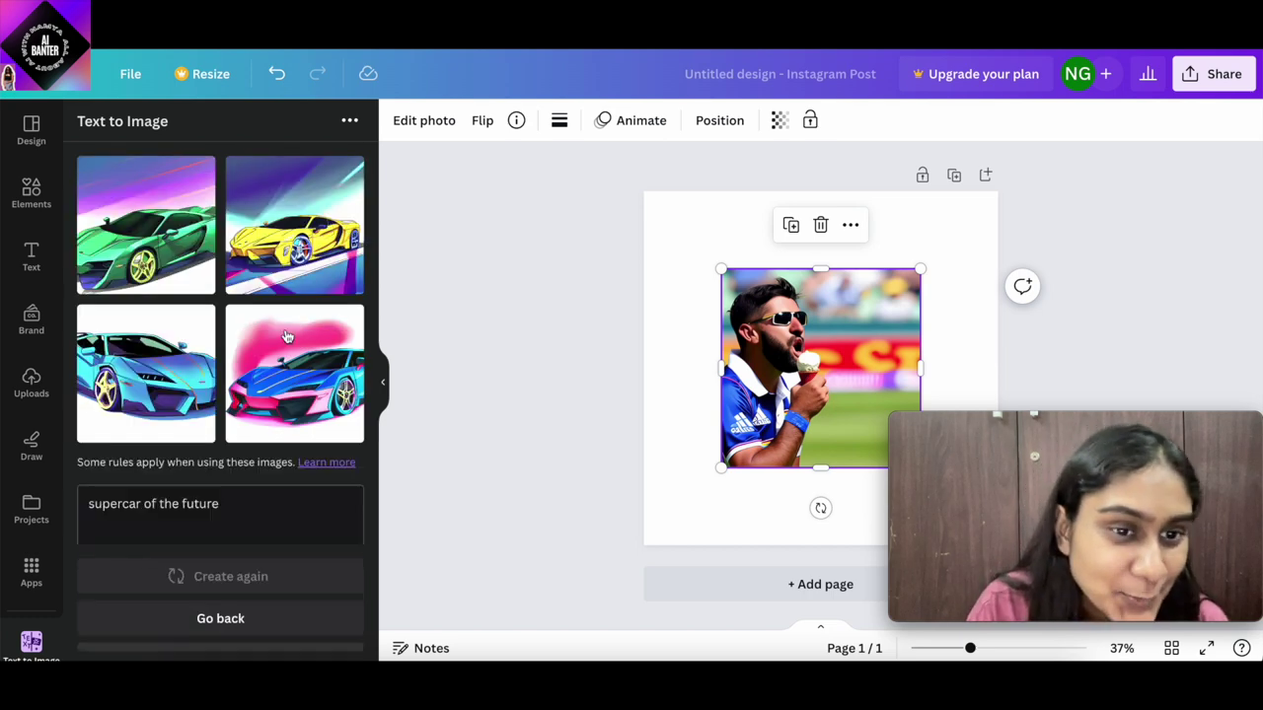
{"action": "left_click", "coordinate": [285, 248]}
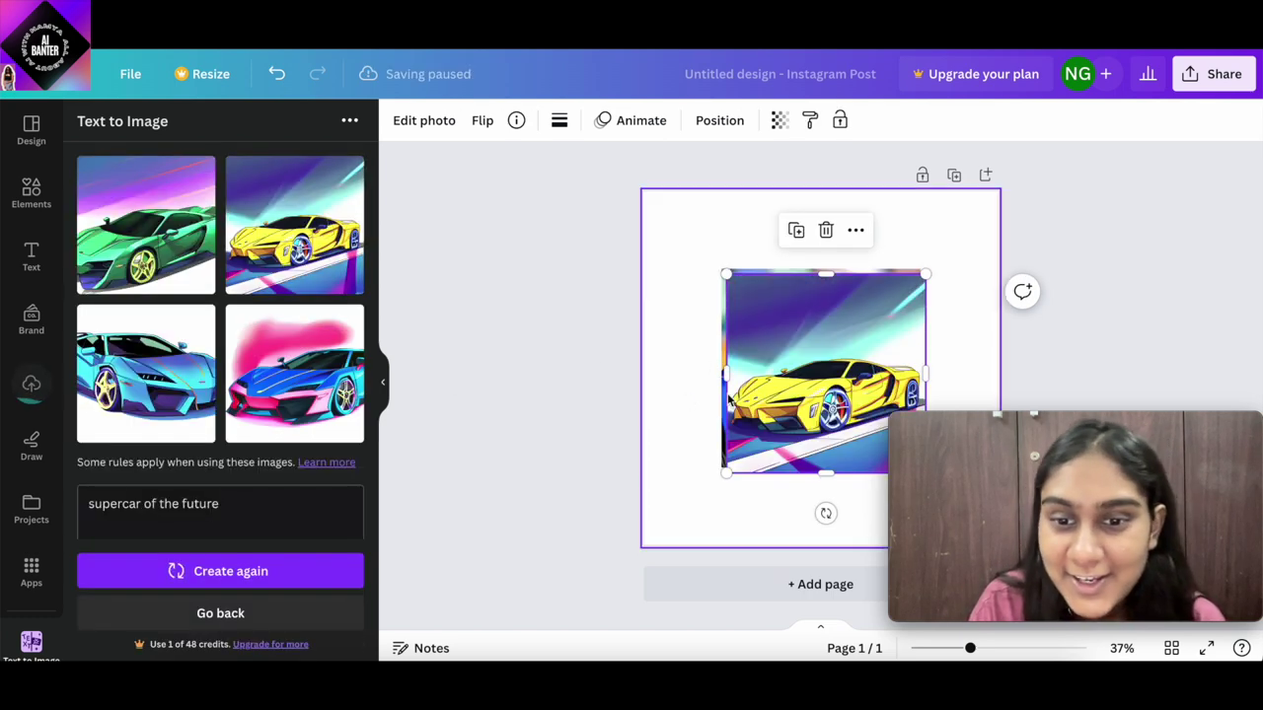
{"action": "left_click_drag", "start_coordinate": [812, 382], "coordinate": [731, 294]}
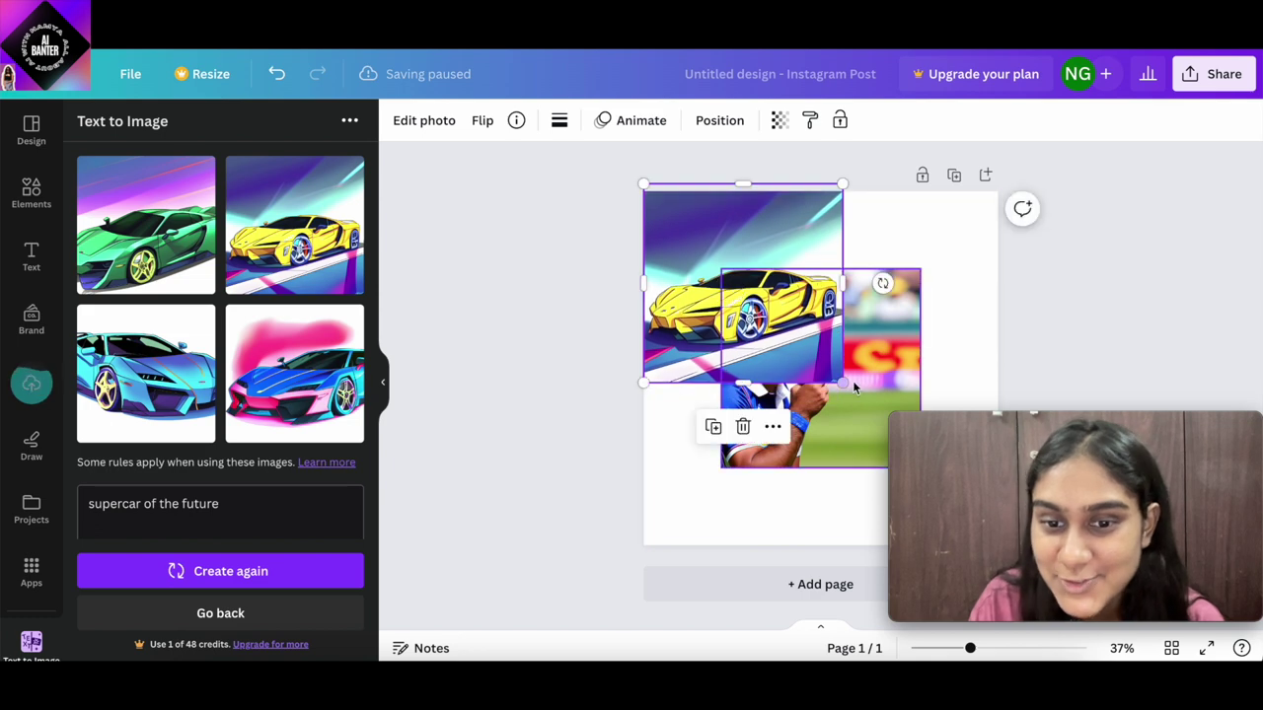
{"action": "mouse_move", "coordinate": [841, 381]}
{"action": "left_mouse_down"}
{"action": "mouse_move", "coordinate": [780, 317]}
{"action": "mouse_move", "coordinate": [837, 378]}
{"action": "left_mouse_up"}
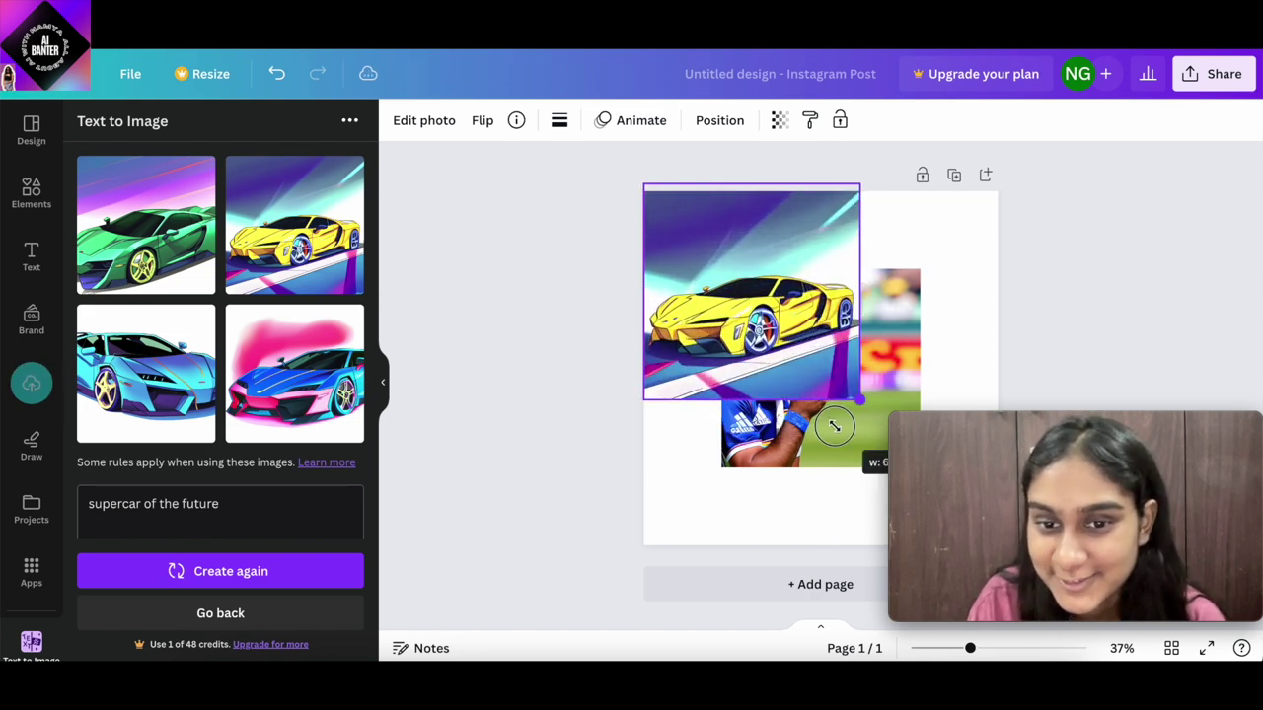
{"action": "left_click_drag", "start_coordinate": [748, 428], "coordinate": [868, 350]}
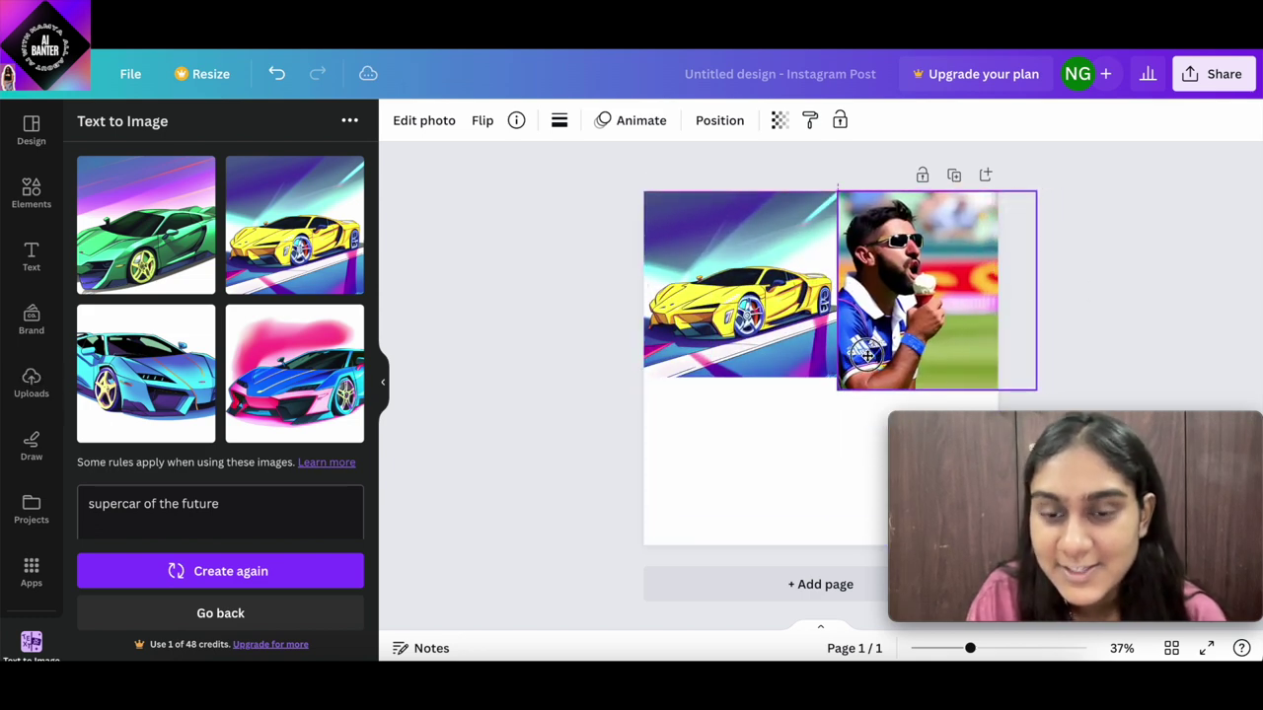
{"action": "left_click", "coordinate": [779, 490]}
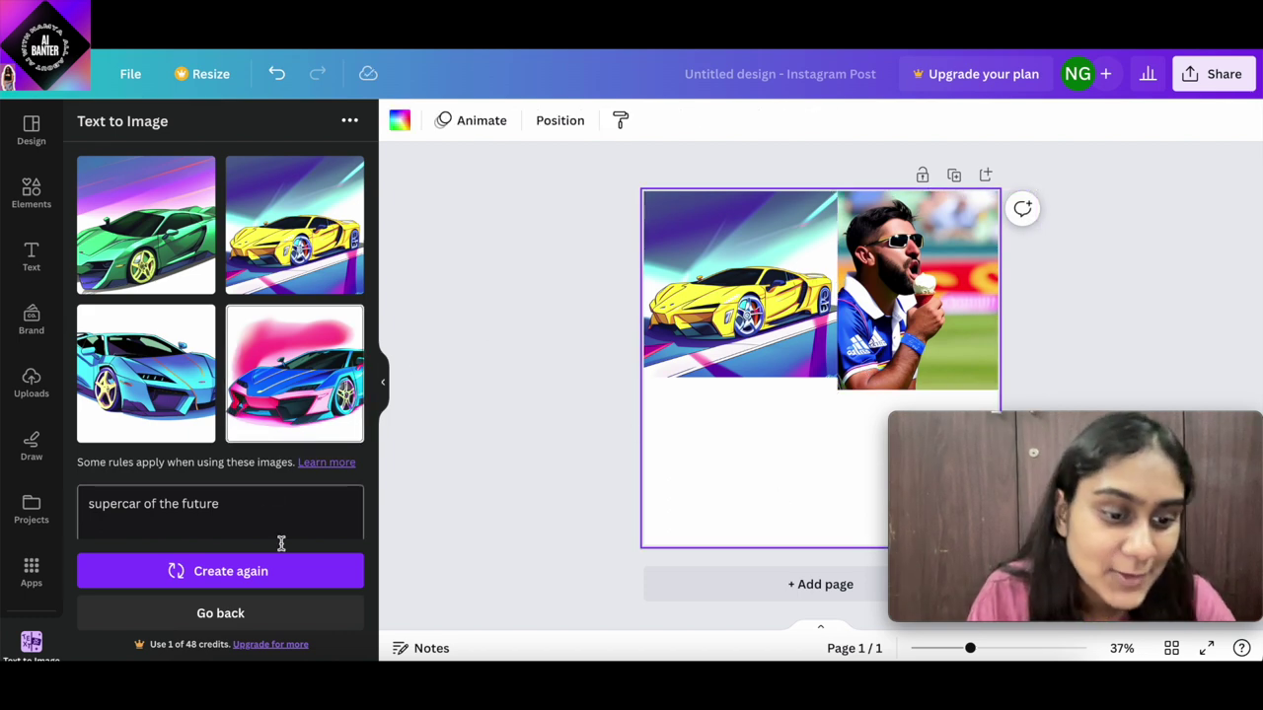
{"action": "scroll", "coordinate": [273, 453], "scroll_direction": "down", "scroll_amount": 3}
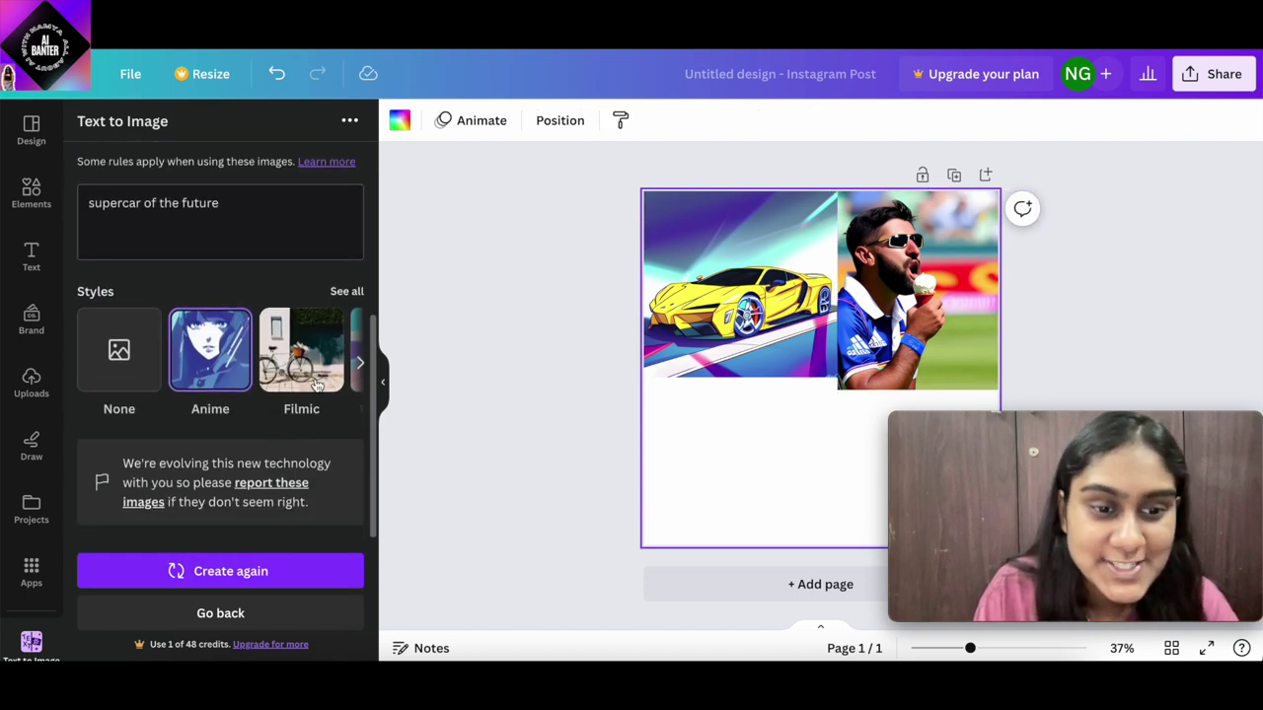
Pick the Dreamy style for the next images
{"action": "scroll", "coordinate": [266, 373], "scroll_direction": "right", "scroll_amount": 2}
{"action": "scroll", "coordinate": [267, 373], "scroll_direction": "right", "scroll_amount": 2}
{"action": "scroll", "coordinate": [267, 373], "scroll_direction": "right", "scroll_amount": 1}
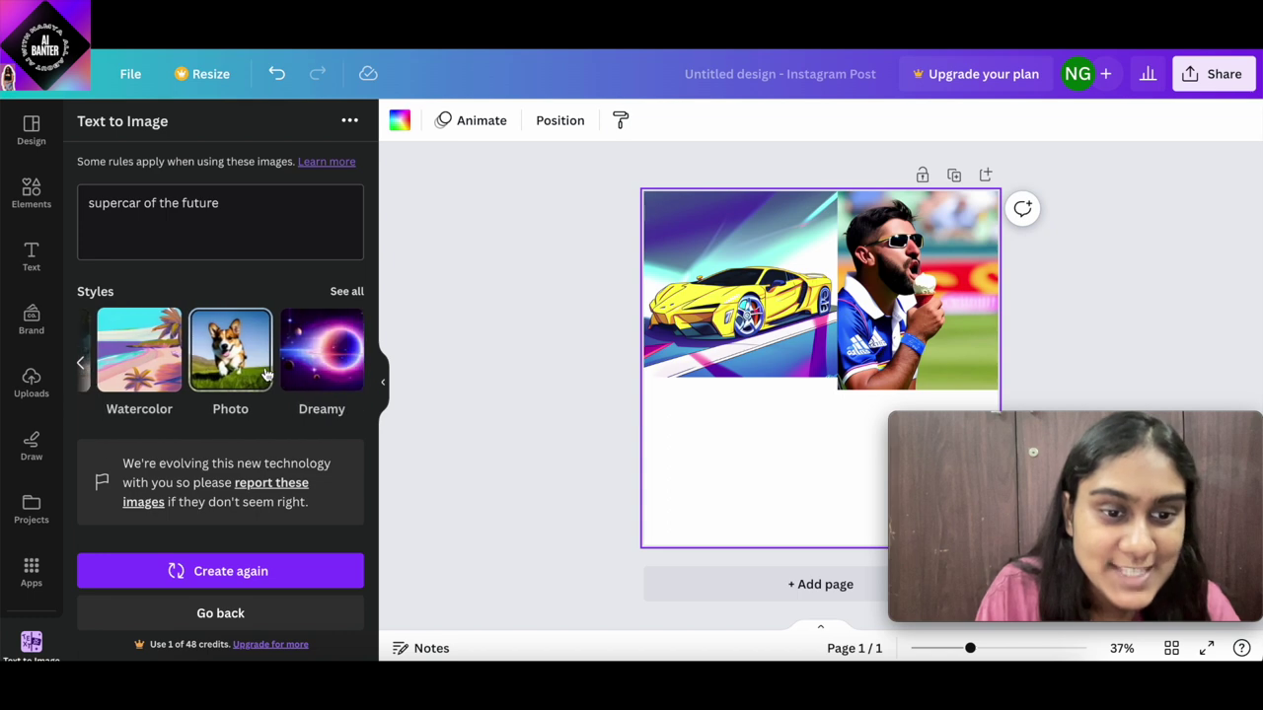
{"action": "left_click", "coordinate": [326, 357]}
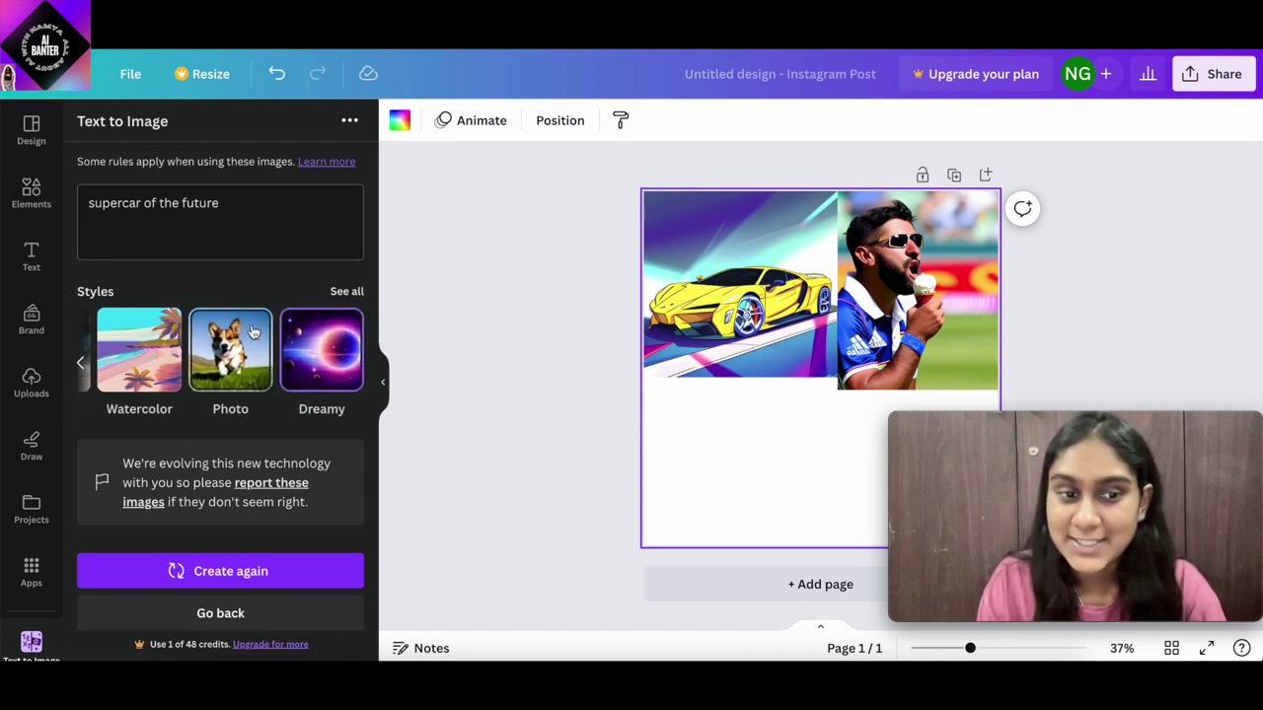
Generate images for 'a rainforest with ponds' and add the third result to the post
{"action": "scroll", "coordinate": [254, 286], "scroll_direction": "up", "scroll_amount": 3}
{"action": "left_click_drag", "start_coordinate": [237, 317], "coordinate": [45, 333]}
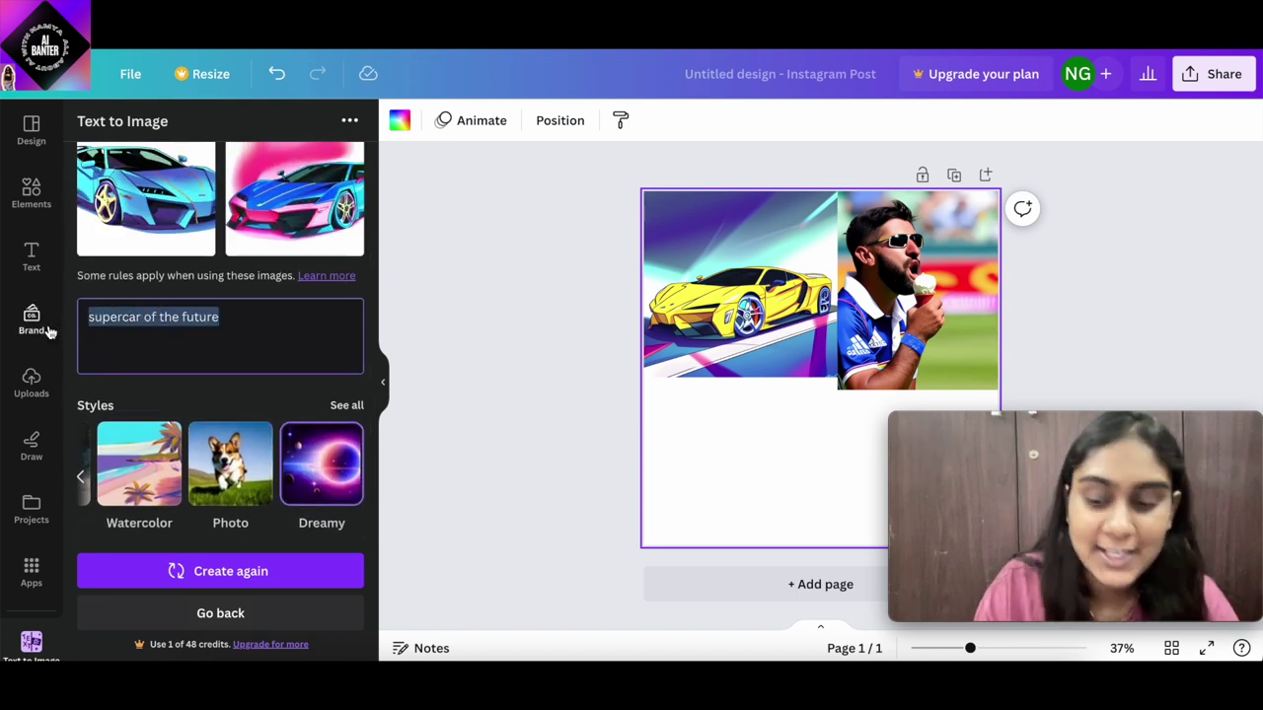
{"action": "key", "text": "BackSpace"}
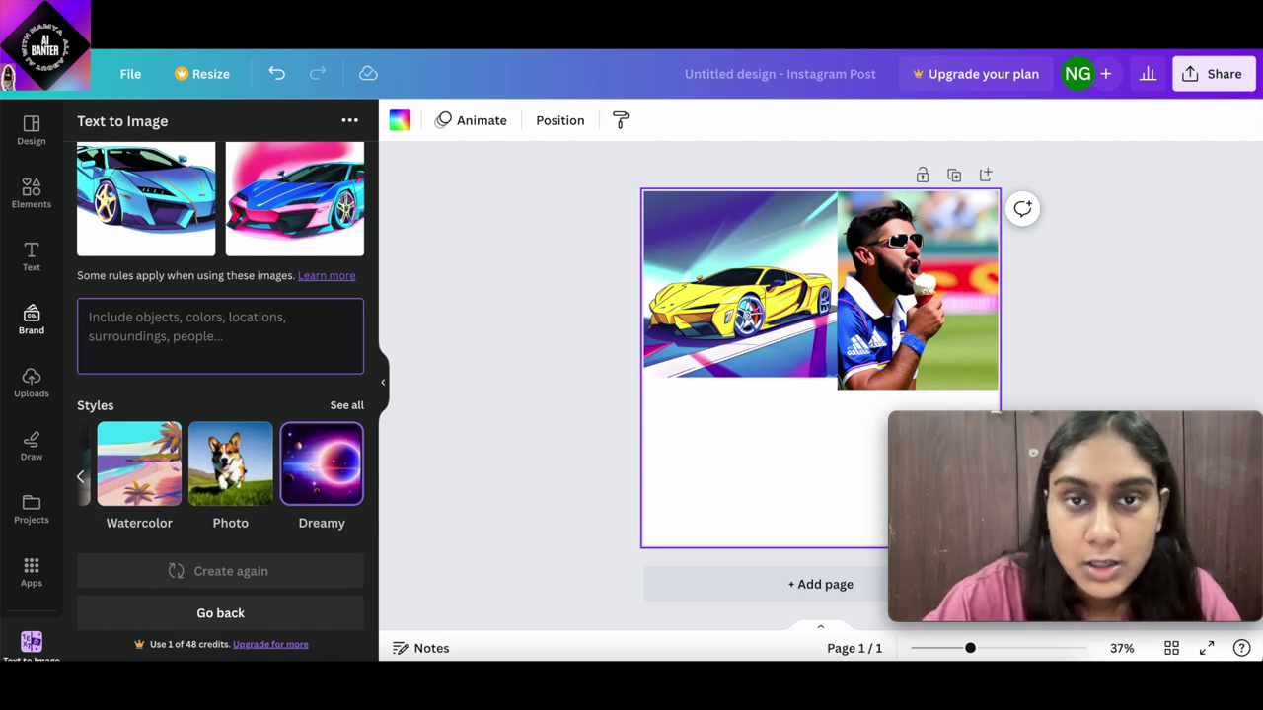
{"action": "type", "text": "a rainforest with"}
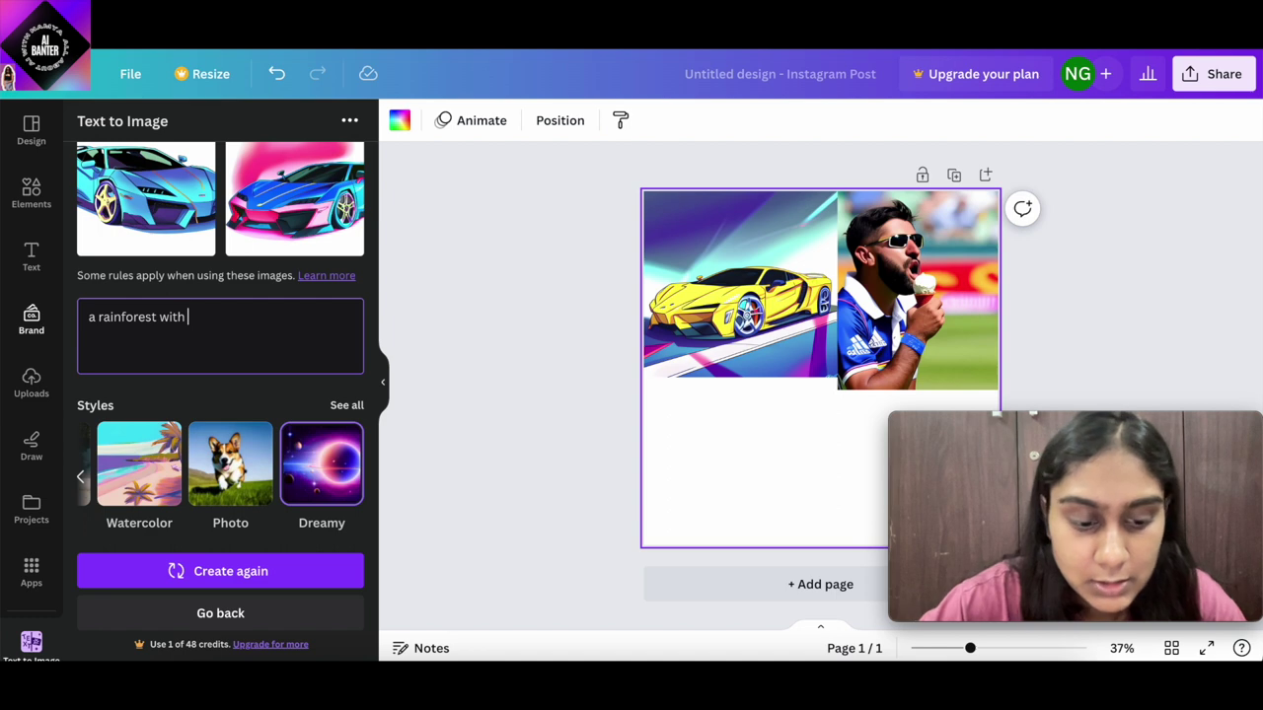
{"action": "type", "text": "onds"}
{"action": "left_click", "coordinate": [265, 567]}
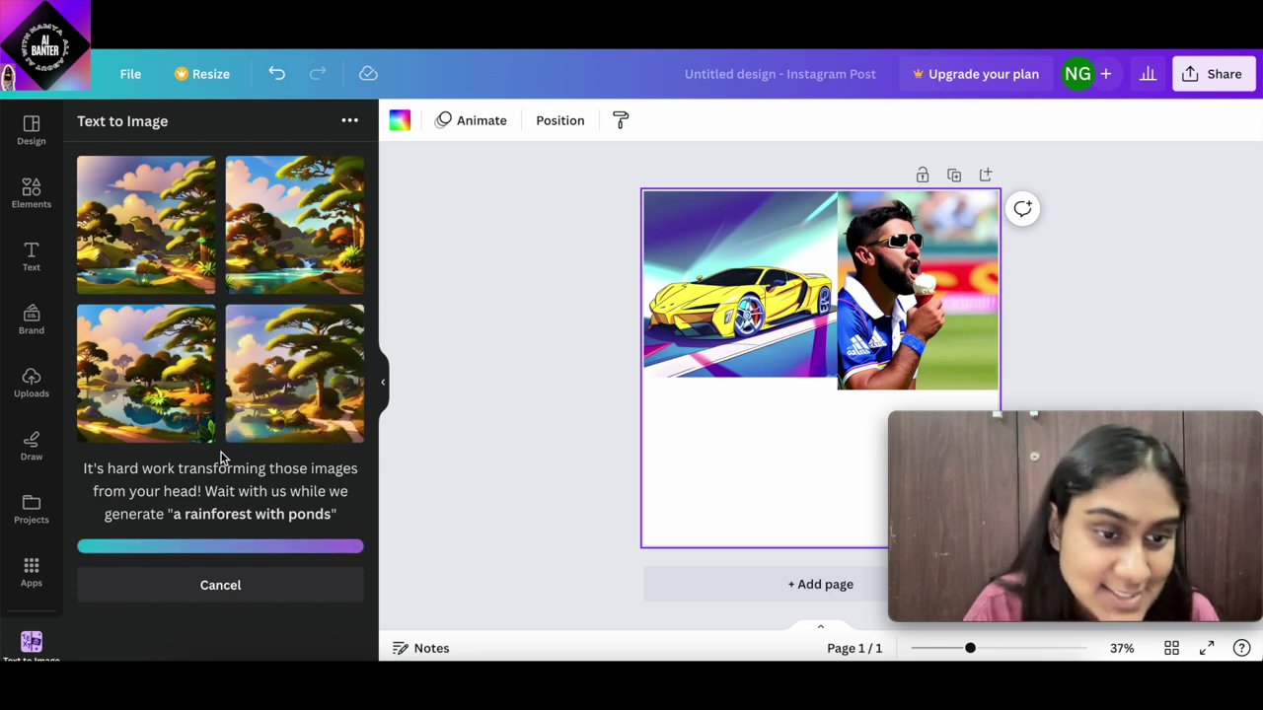
{"action": "left_click", "coordinate": [146, 380]}
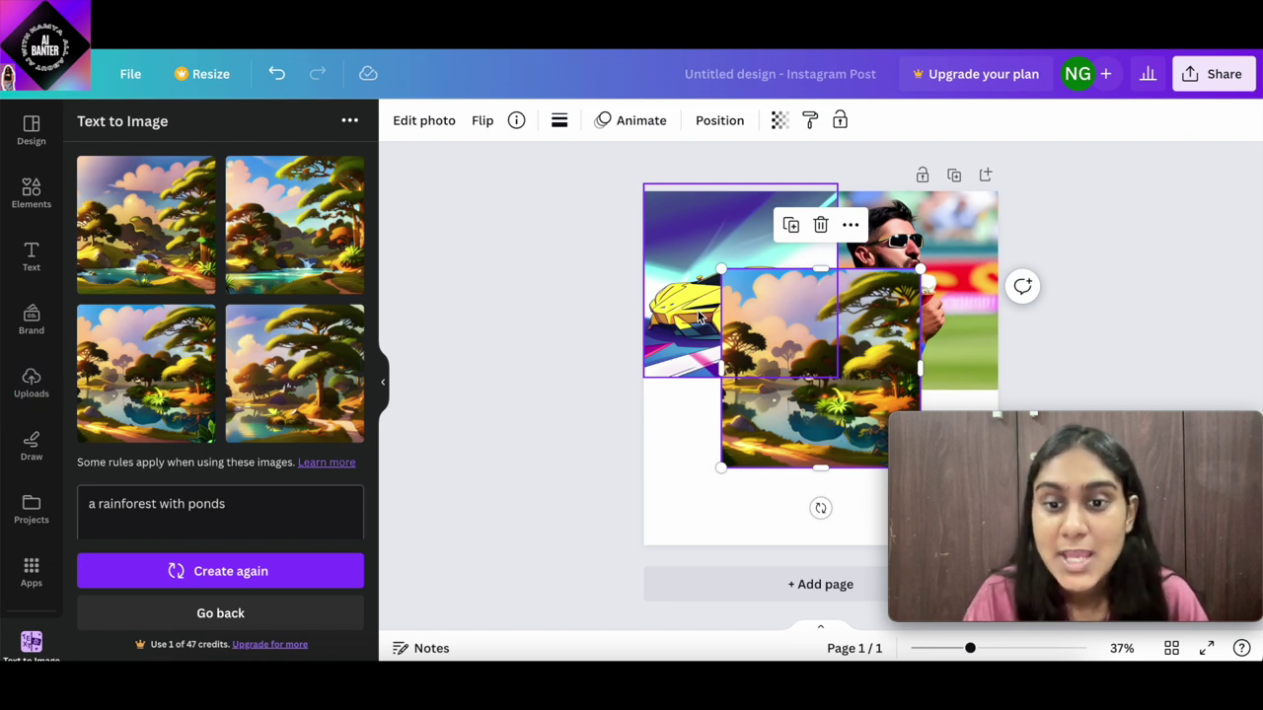
Fit the rainforest image into the lower-left quarter and slightly shrink the car image
{"action": "left_click_drag", "start_coordinate": [809, 365], "coordinate": [784, 439]}
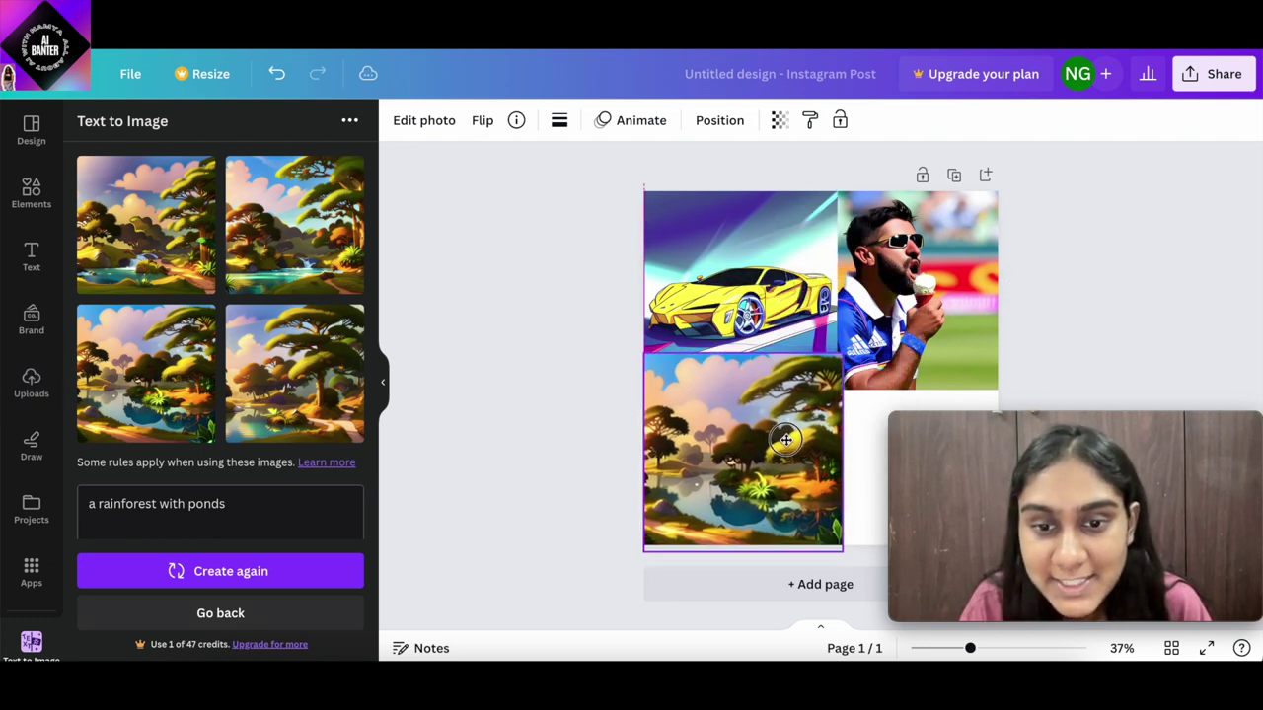
{"action": "left_click_drag", "start_coordinate": [842, 357], "coordinate": [827, 400]}
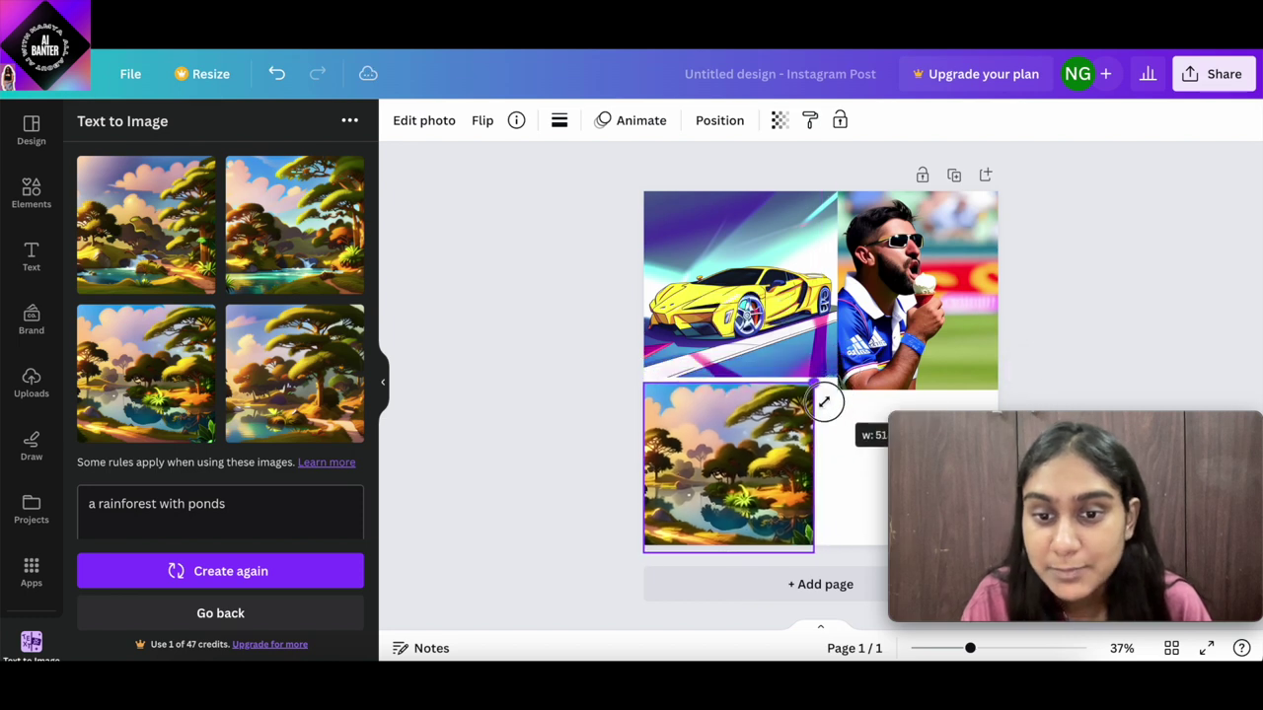
{"action": "left_click", "coordinate": [811, 334]}
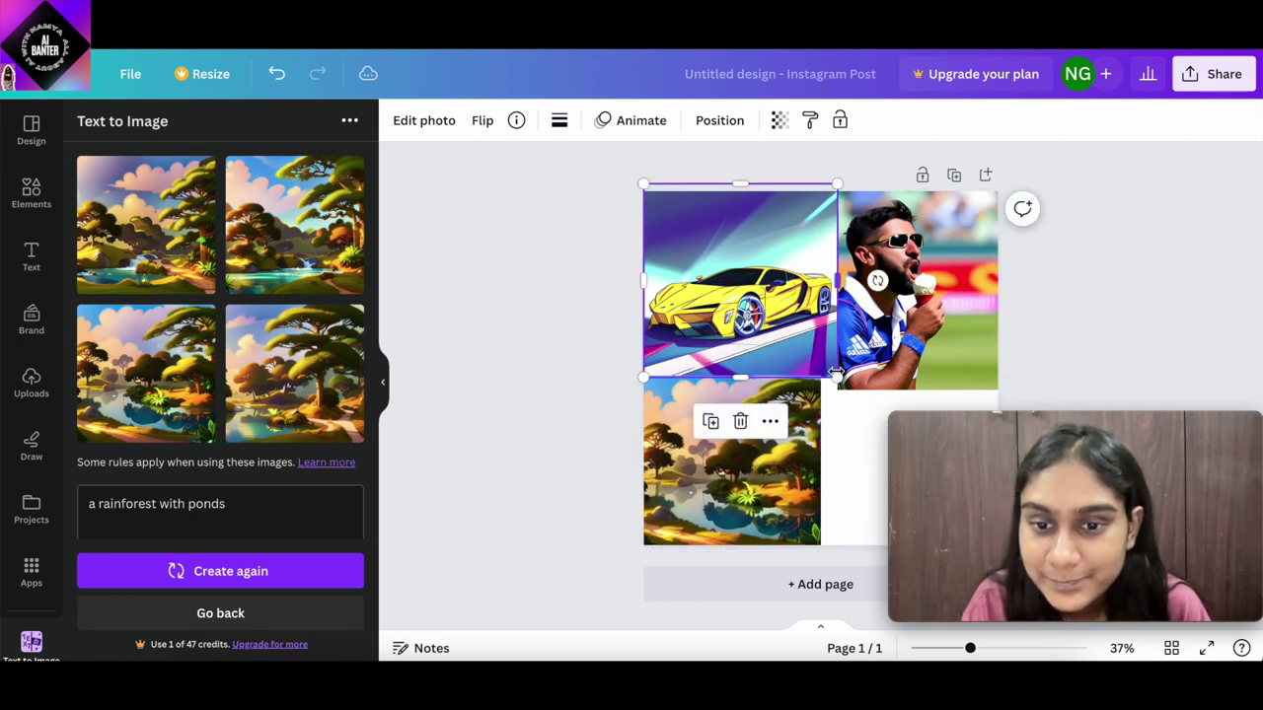
{"action": "left_click_drag", "start_coordinate": [838, 380], "coordinate": [828, 375]}
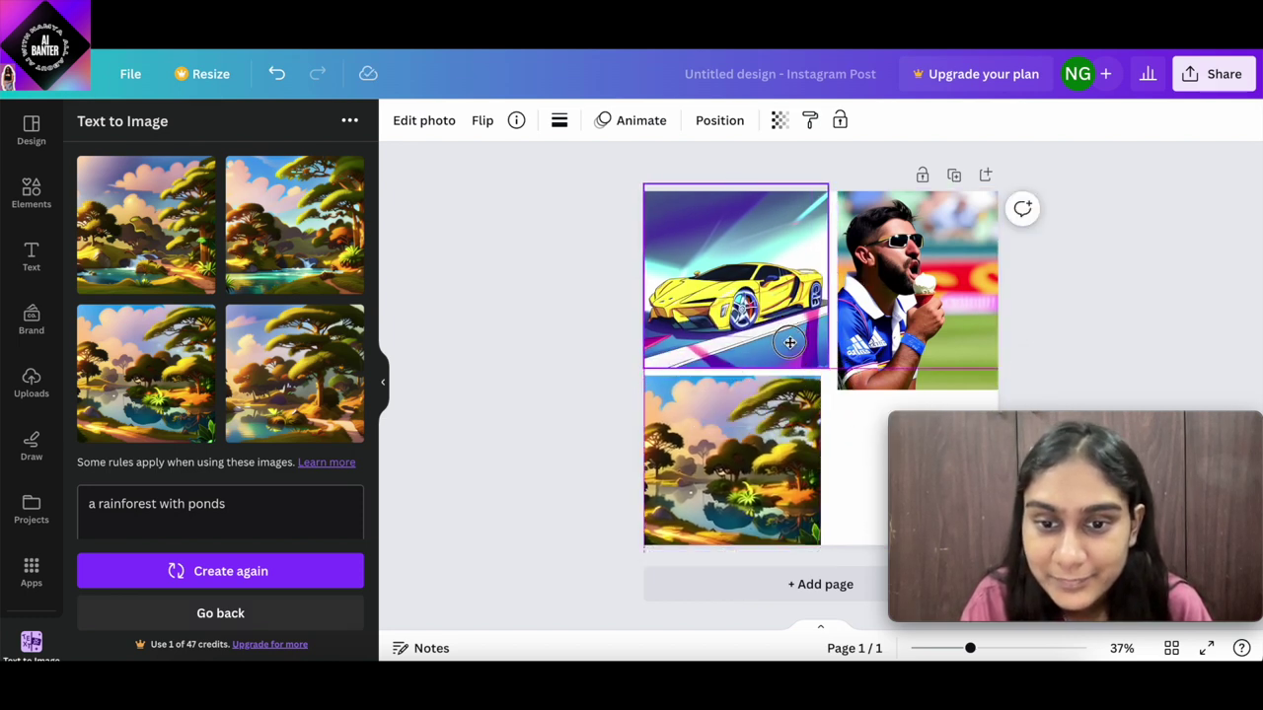
Move the cricketer photo flush against the car and bring it forward
{"action": "left_click_drag", "start_coordinate": [887, 341], "coordinate": [871, 340]}
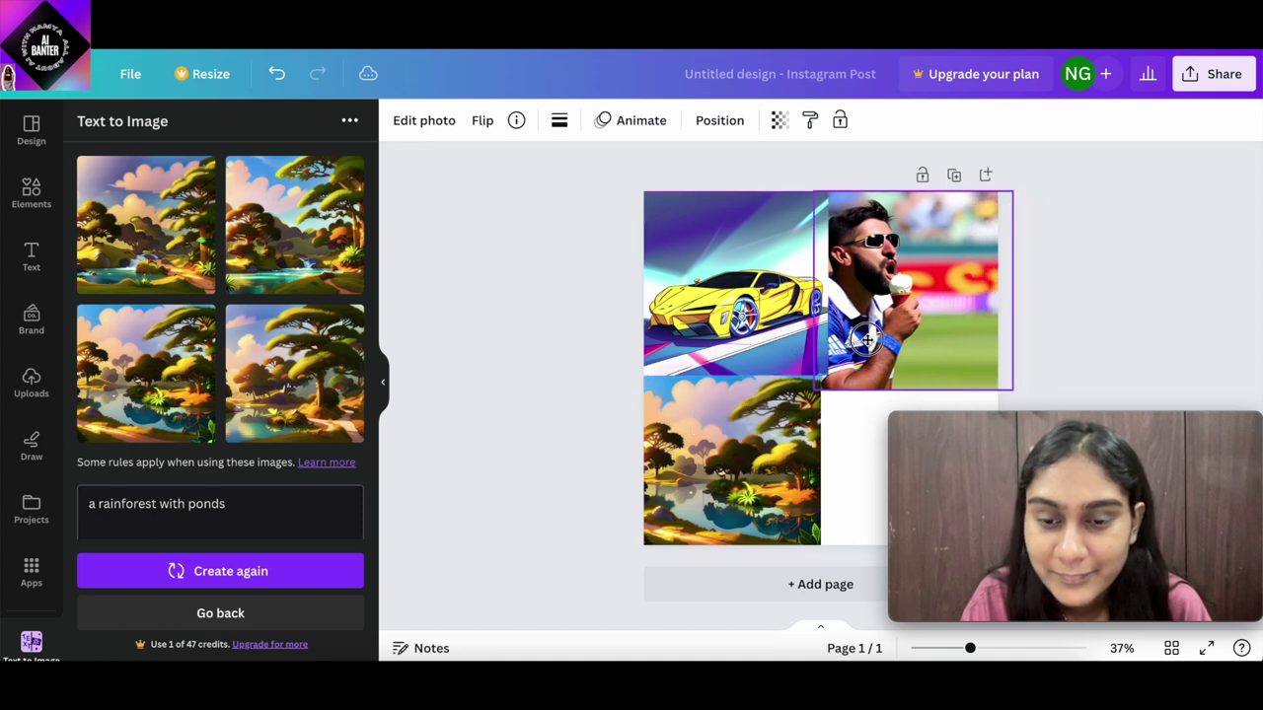
{"action": "right_click", "coordinate": [891, 321]}
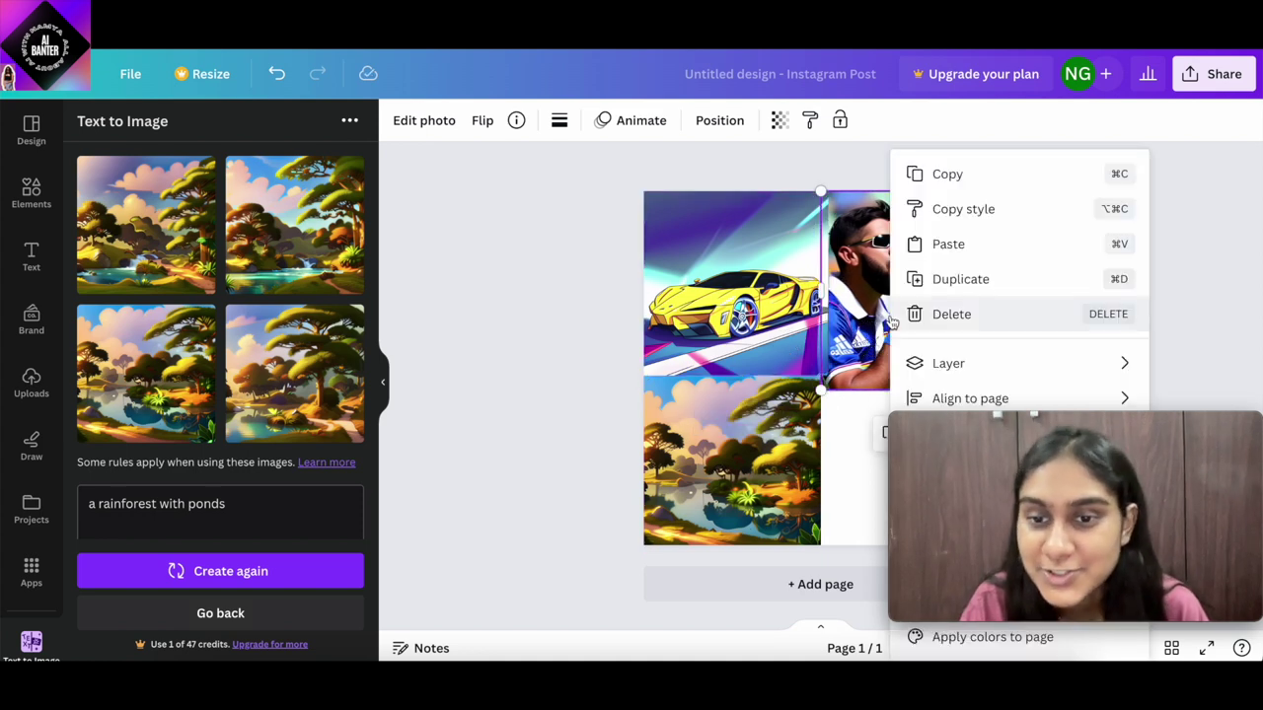
{"action": "mouse_move", "coordinate": [1016, 363]}
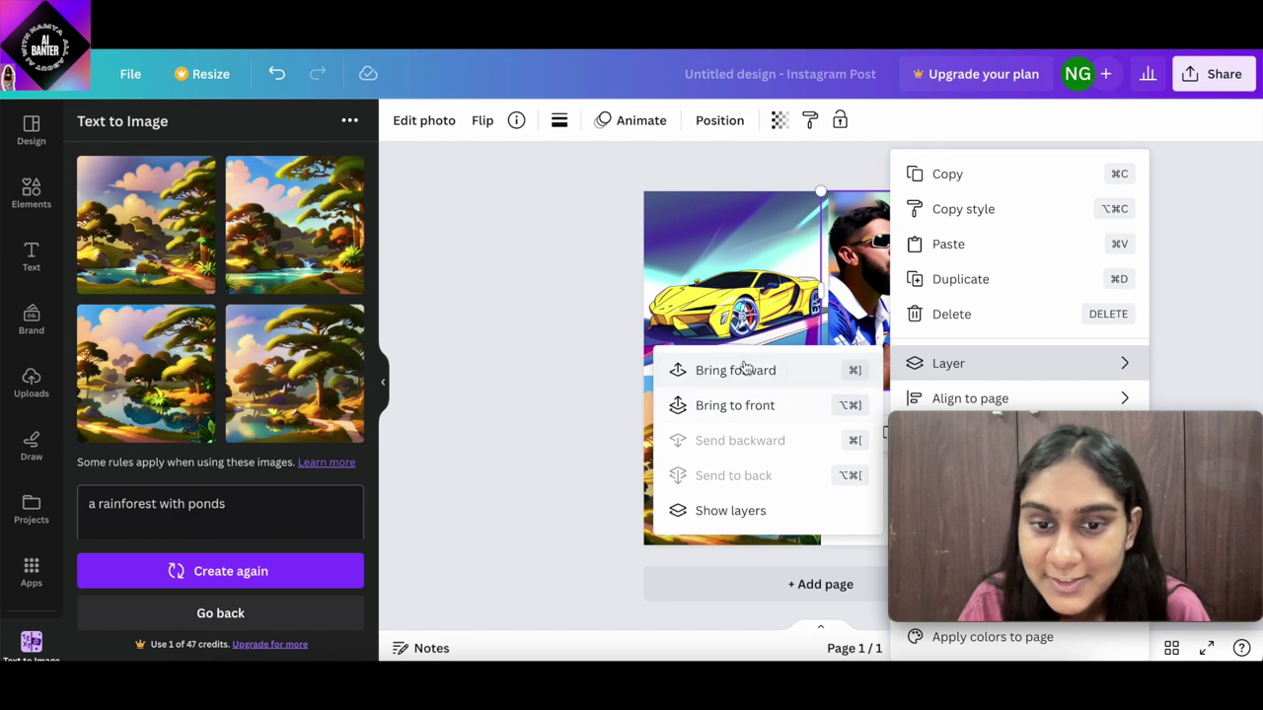
{"action": "left_click", "coordinate": [733, 367]}
{"action": "left_click", "coordinate": [582, 355]}
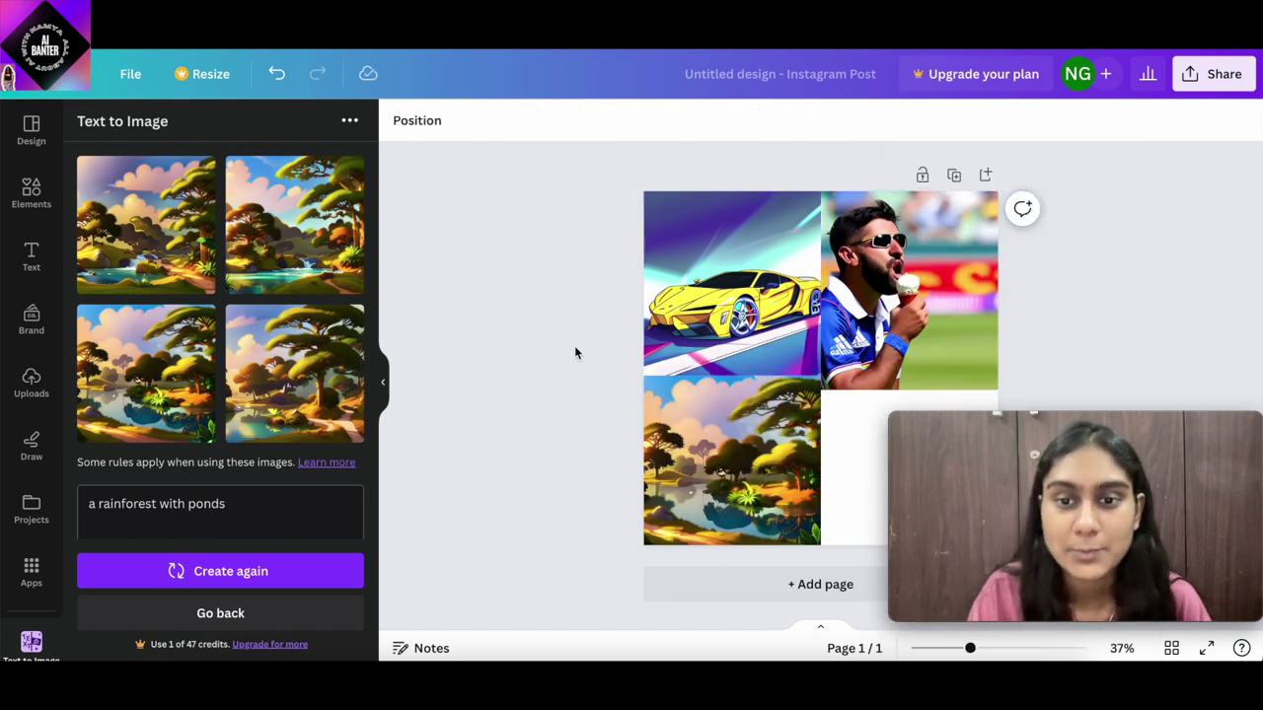
Choose the Photo style and generate images from a new soft-drink prompt
{"action": "scroll", "coordinate": [262, 502], "scroll_direction": "down", "scroll_amount": 3}
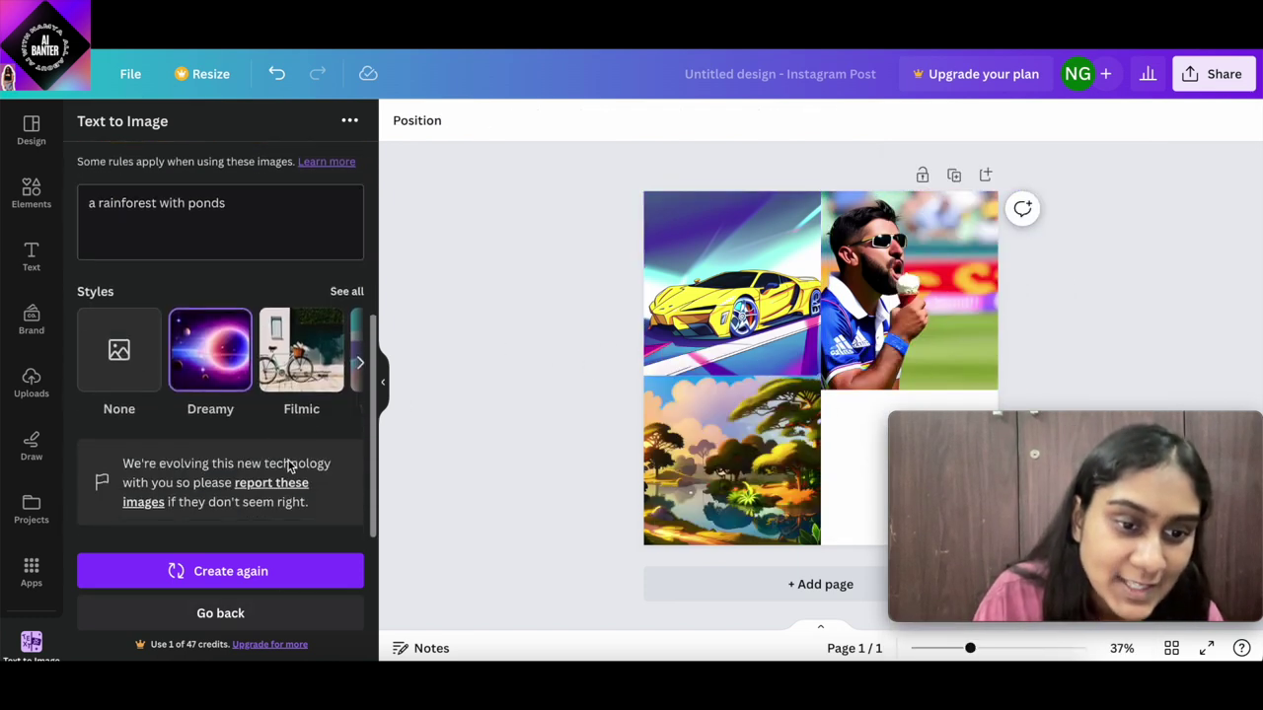
{"action": "scroll", "coordinate": [287, 366], "scroll_direction": "right", "scroll_amount": 3}
{"action": "left_click", "coordinate": [253, 345]}
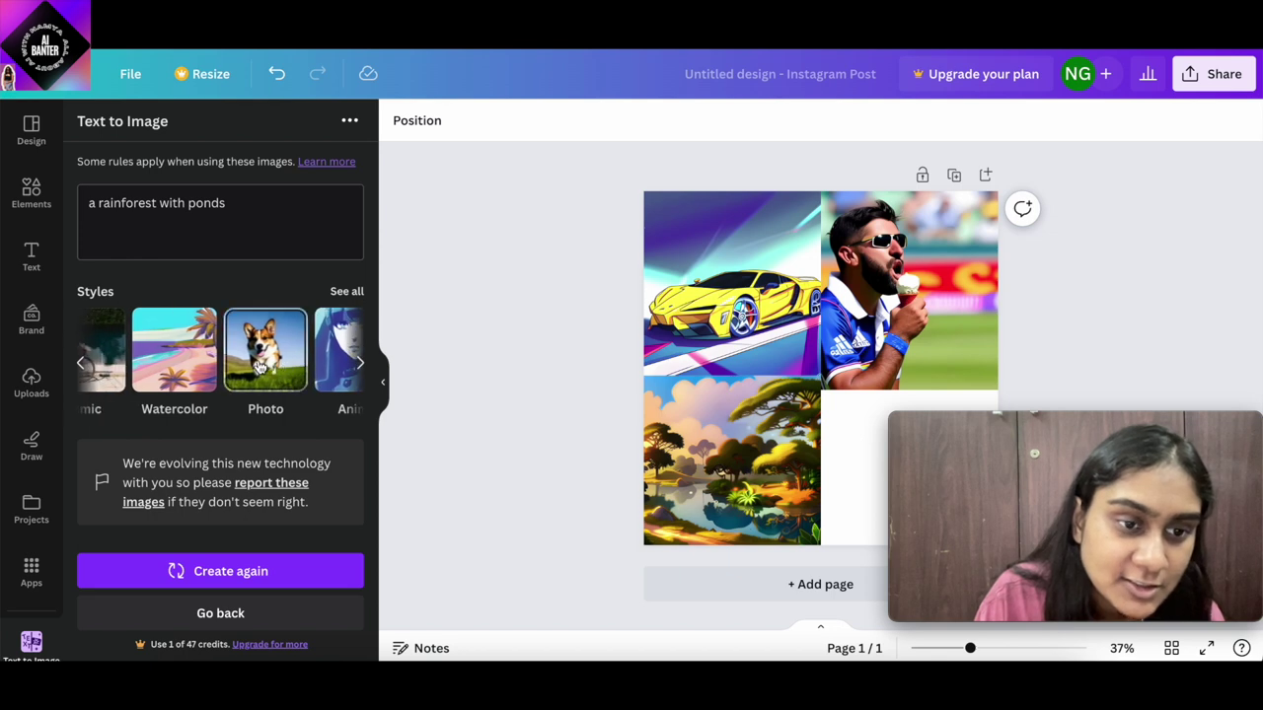
{"action": "scroll", "coordinate": [253, 345], "scroll_direction": "up", "scroll_amount": 2}
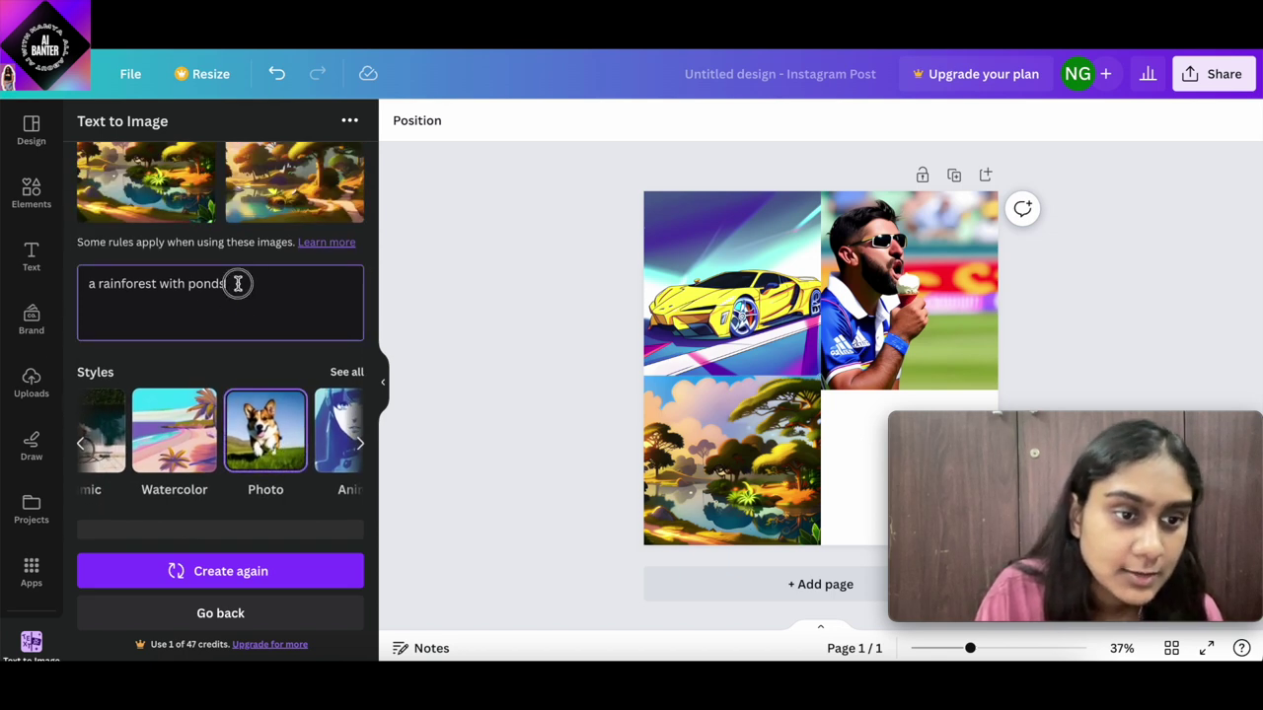
{"action": "left_click_drag", "start_coordinate": [240, 283], "coordinate": [59, 289]}
{"action": "key", "text": "BackSpace"}
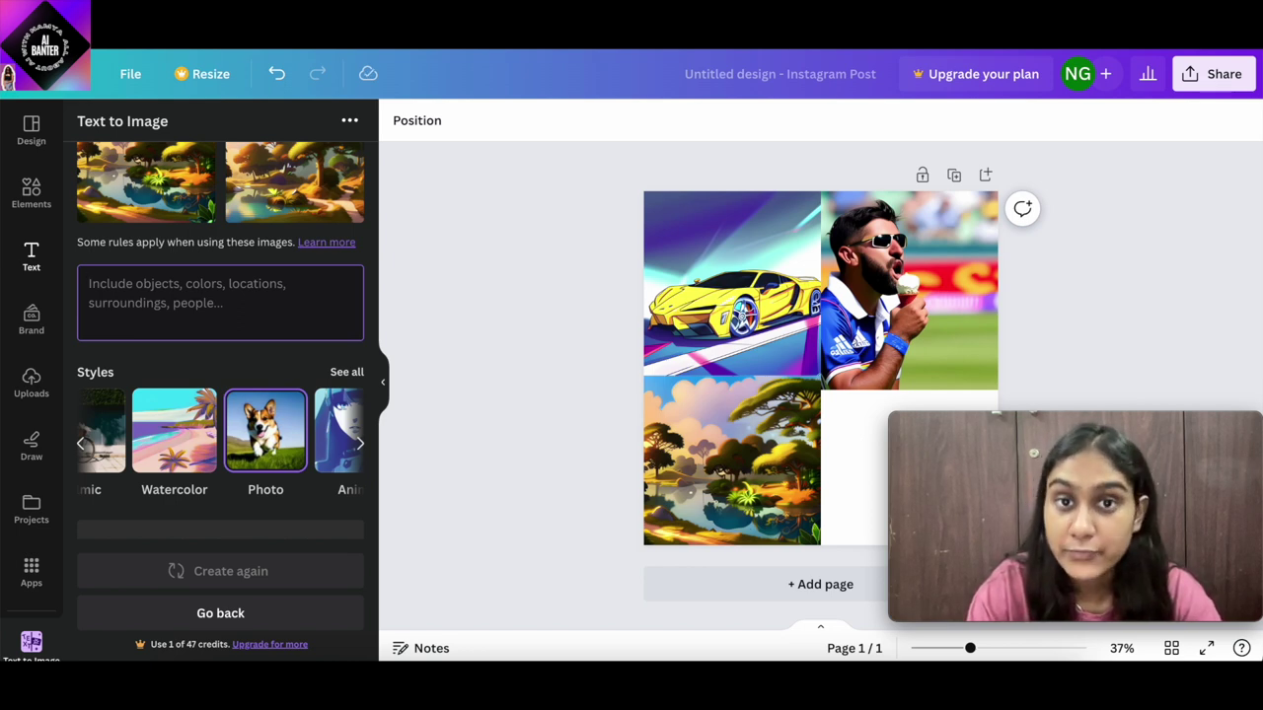
{"action": "type", "text": "so"}
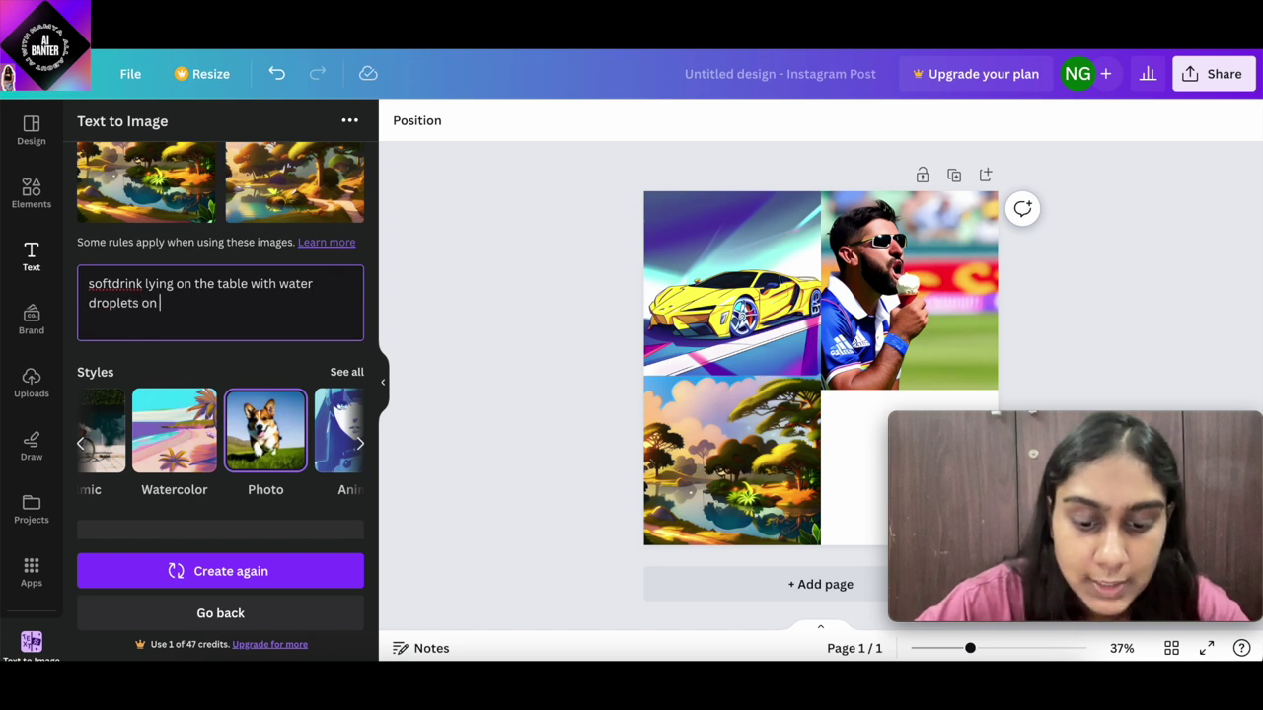
{"action": "type", "text": "it"}
{"action": "left_click", "coordinate": [284, 567]}
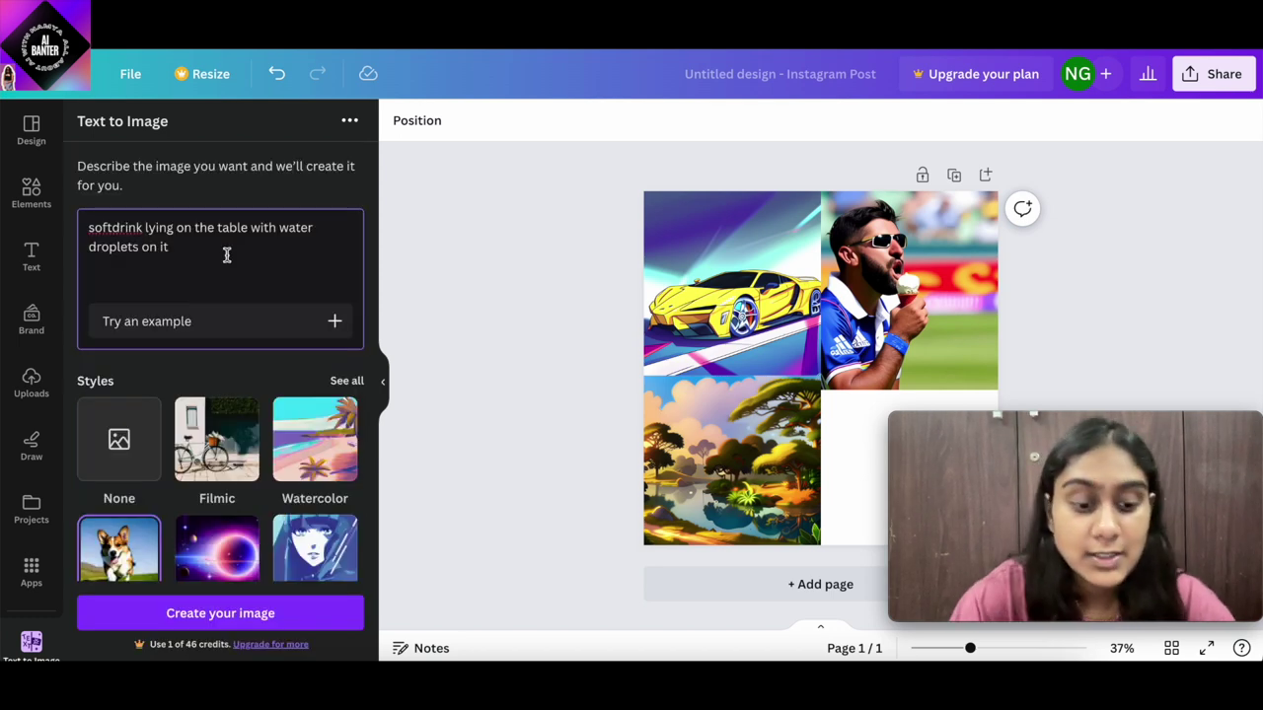
Regenerate with the prompt 'softdrink can advertisement' and add the first can image
{"action": "type", "text": "can"}
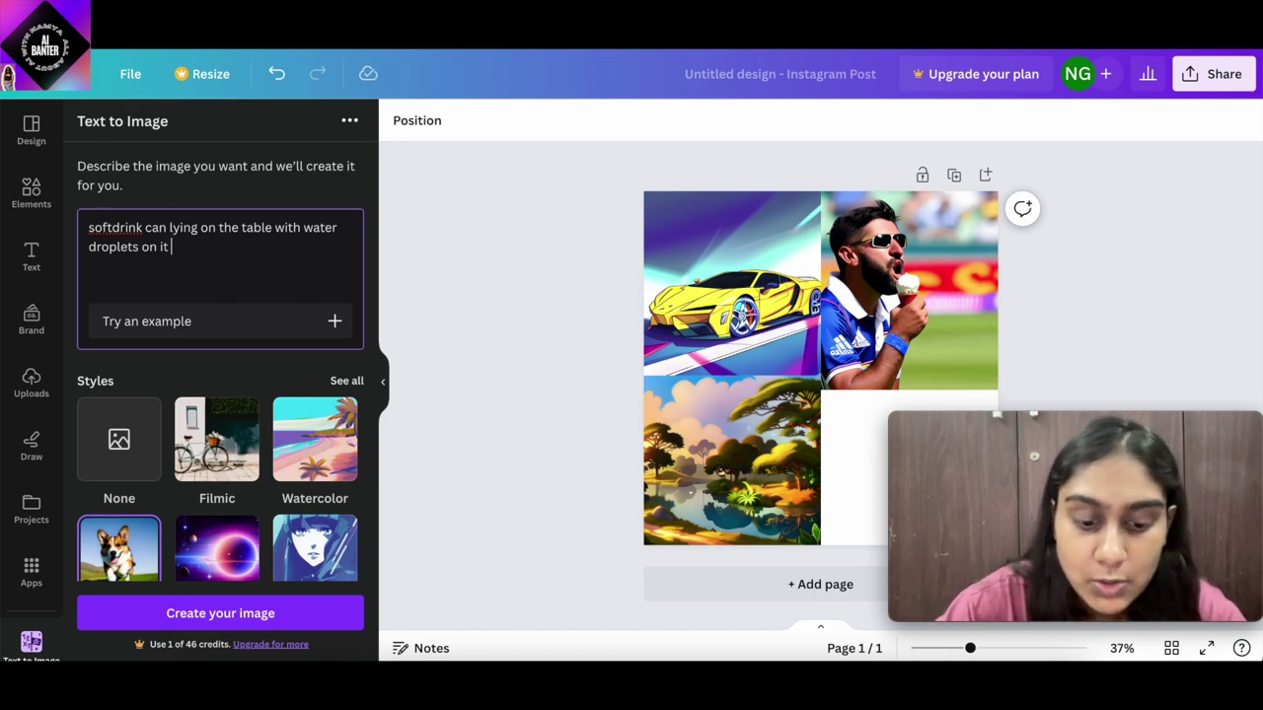
{"action": "left_click", "coordinate": [191, 248]}
{"action": "left_click_drag", "start_coordinate": [191, 249], "coordinate": [170, 227]}
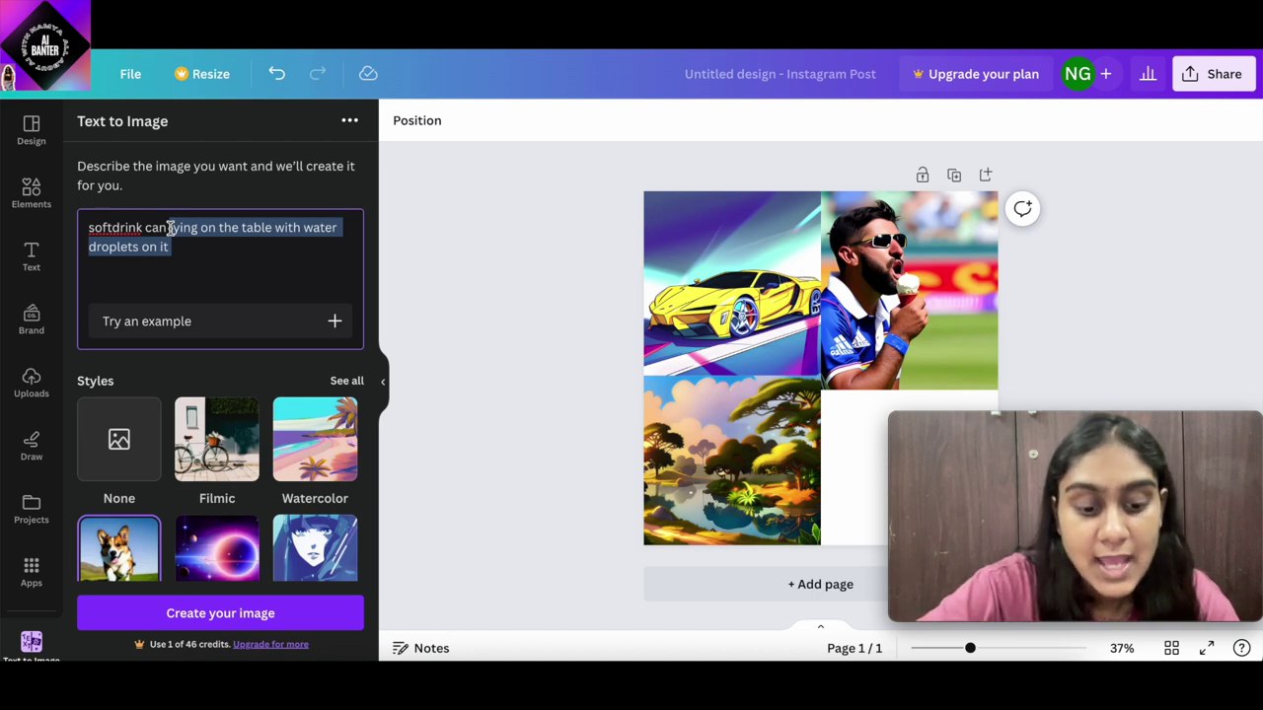
{"action": "type", "text": "advertiseme"}
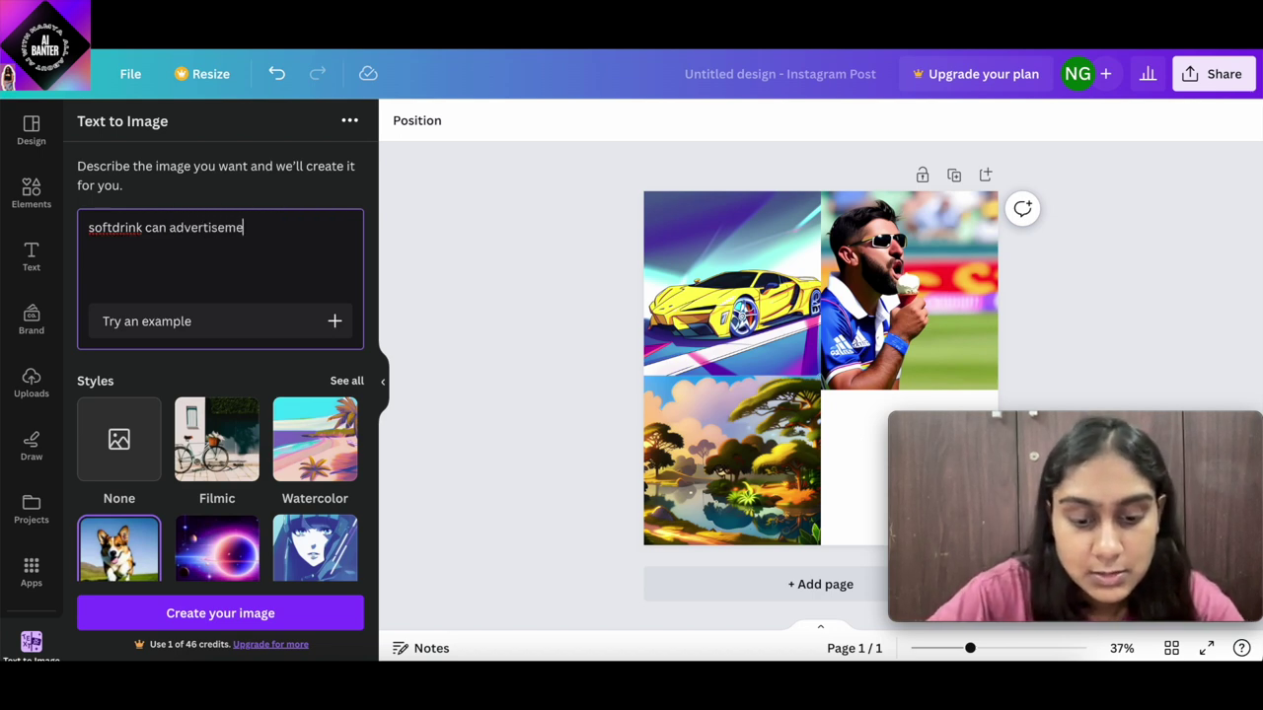
{"action": "type", "text": "nt"}
{"action": "key", "text": "Return"}
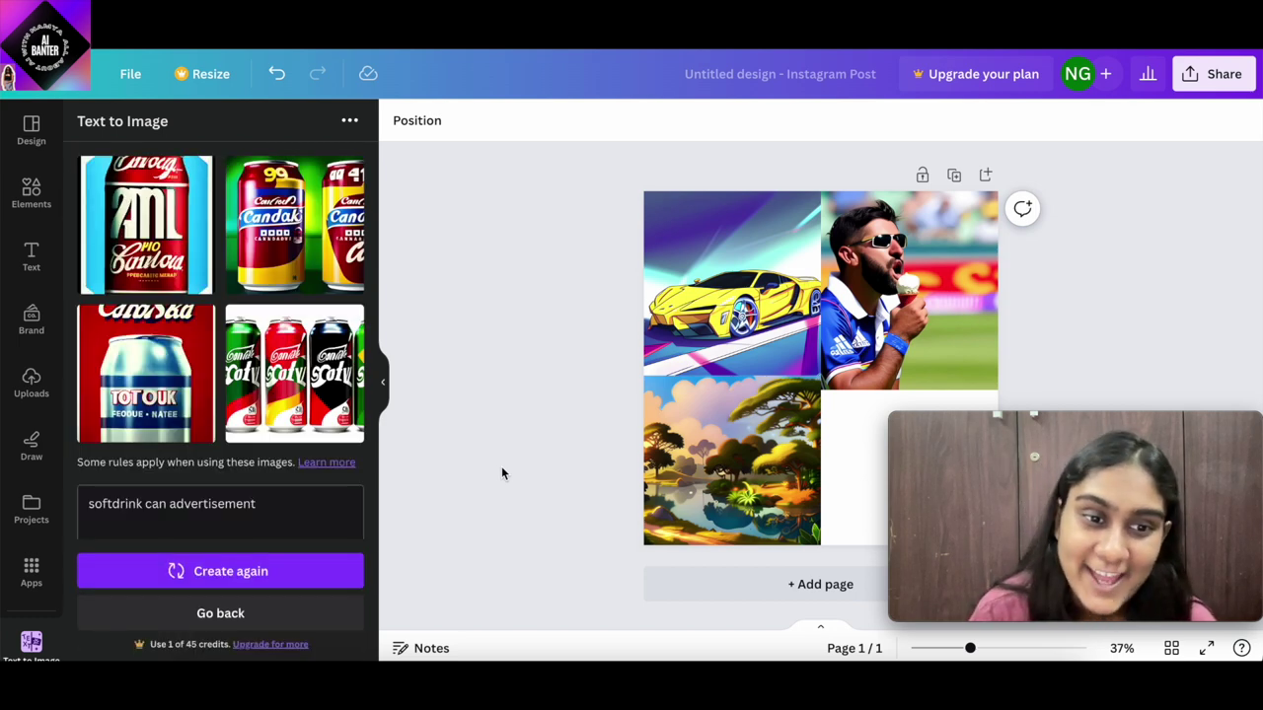
{"action": "left_click", "coordinate": [185, 286]}
Drag the soda can image into the bottom-right quarter of the post
{"action": "left_click_drag", "start_coordinate": [827, 390], "coordinate": [901, 470]}
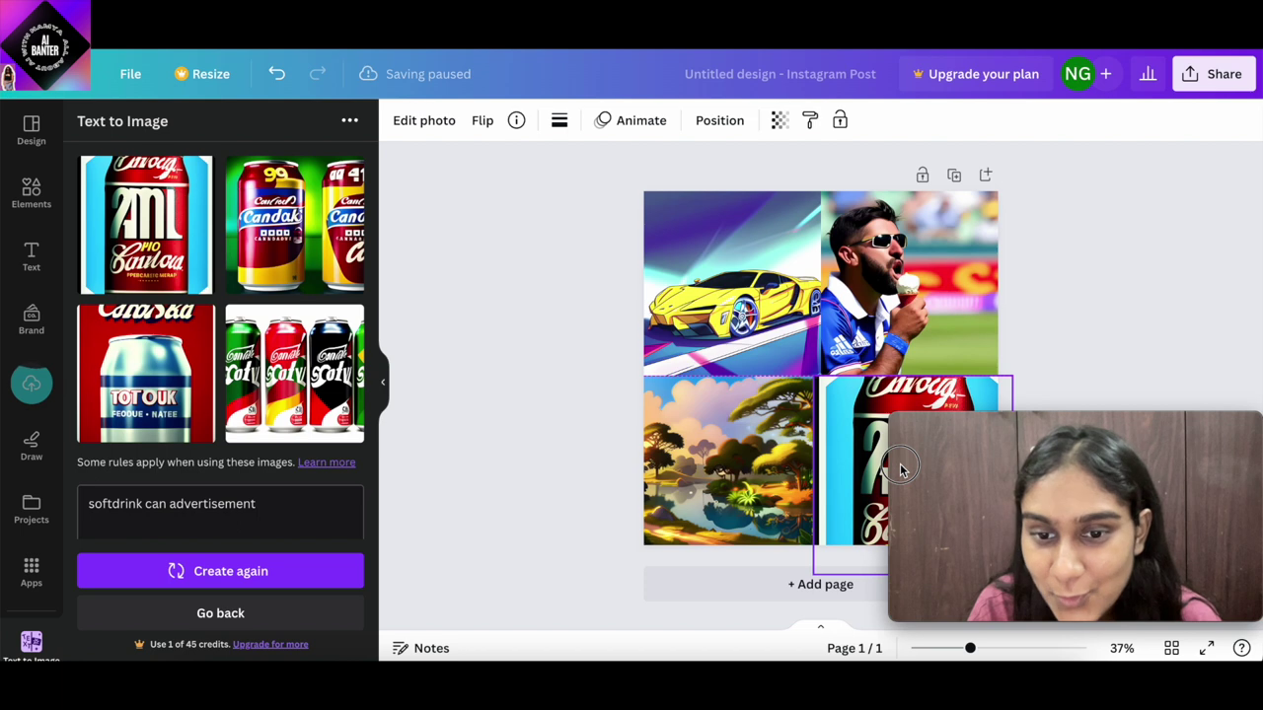
{"action": "left_click_drag", "start_coordinate": [1153, 431], "coordinate": [474, 328]}
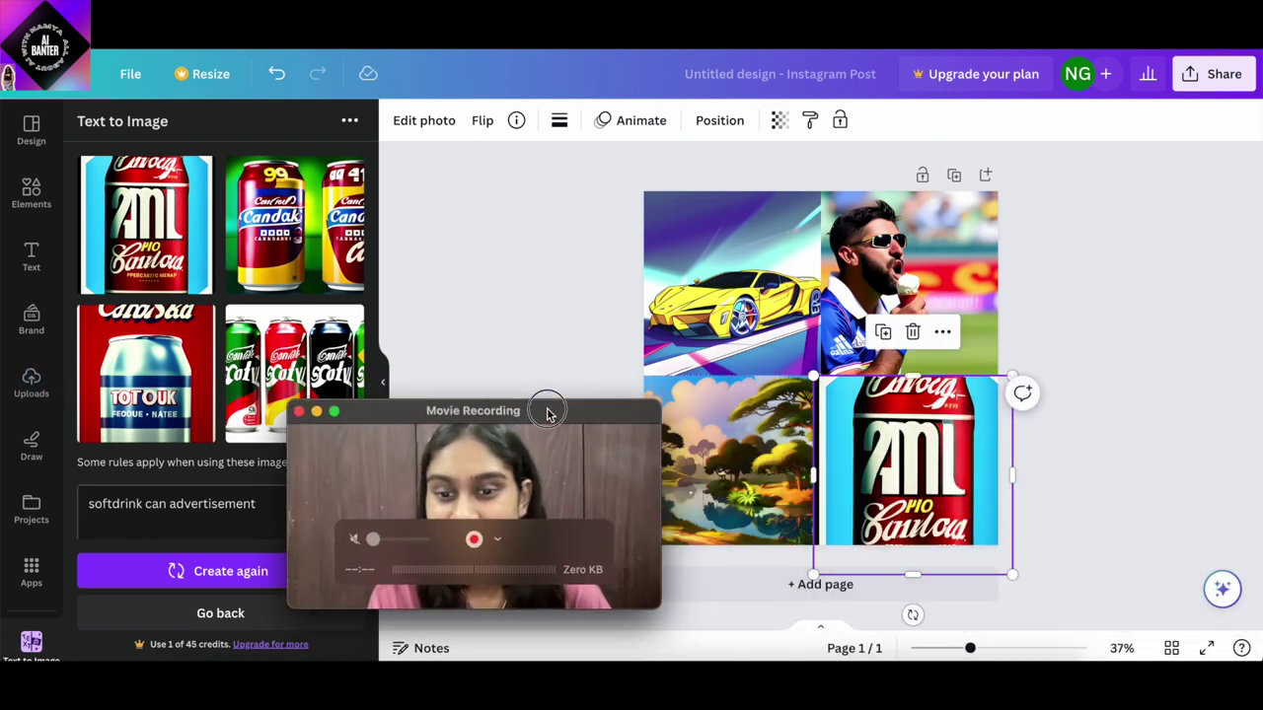
{"action": "left_click", "coordinate": [1088, 378]}
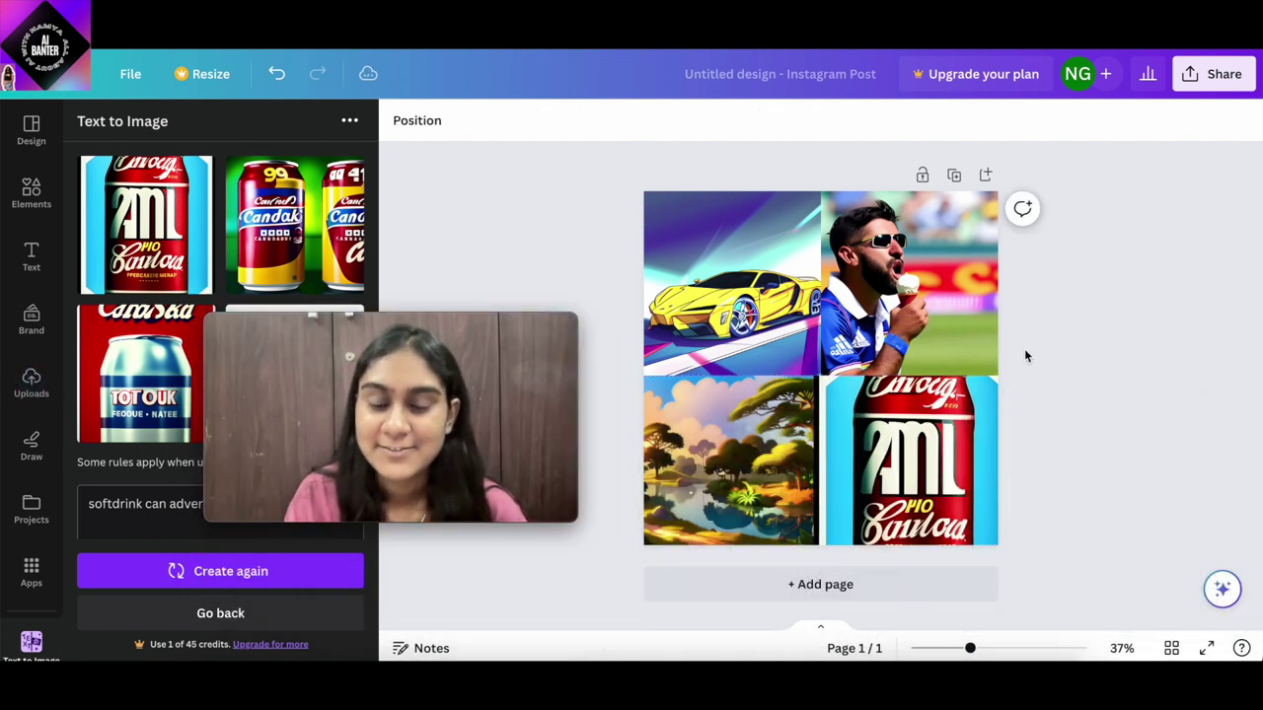